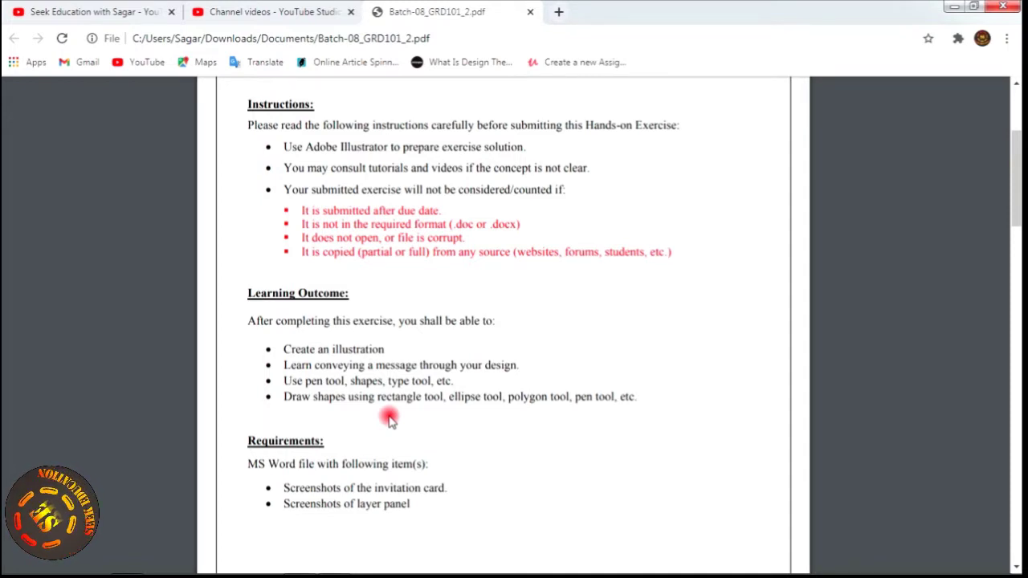
- Read the learning outcomes, requirements and problem statement of the exercise PDF
scroll(389, 419, down, 3)
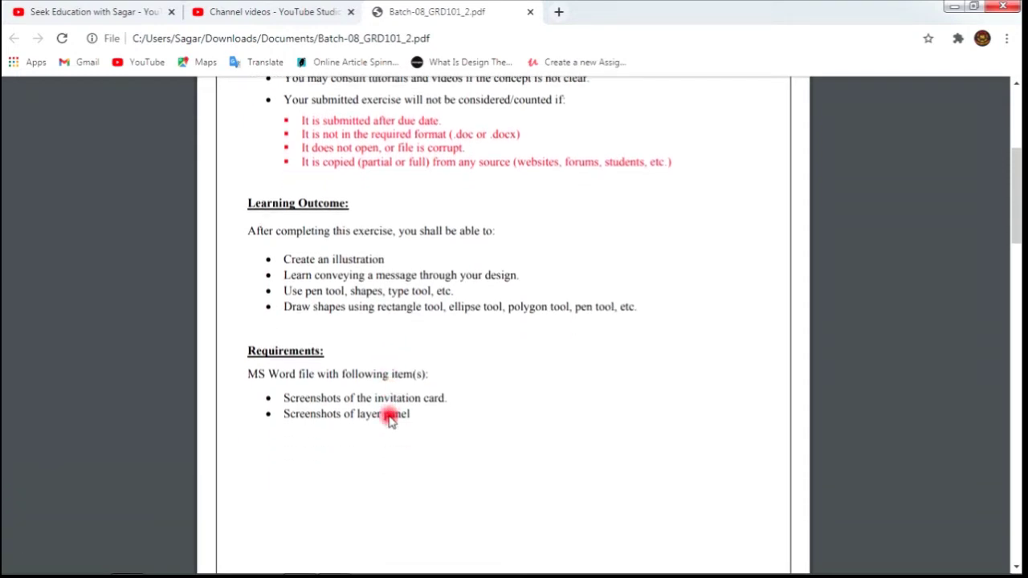
scroll(388, 420, down, 1)
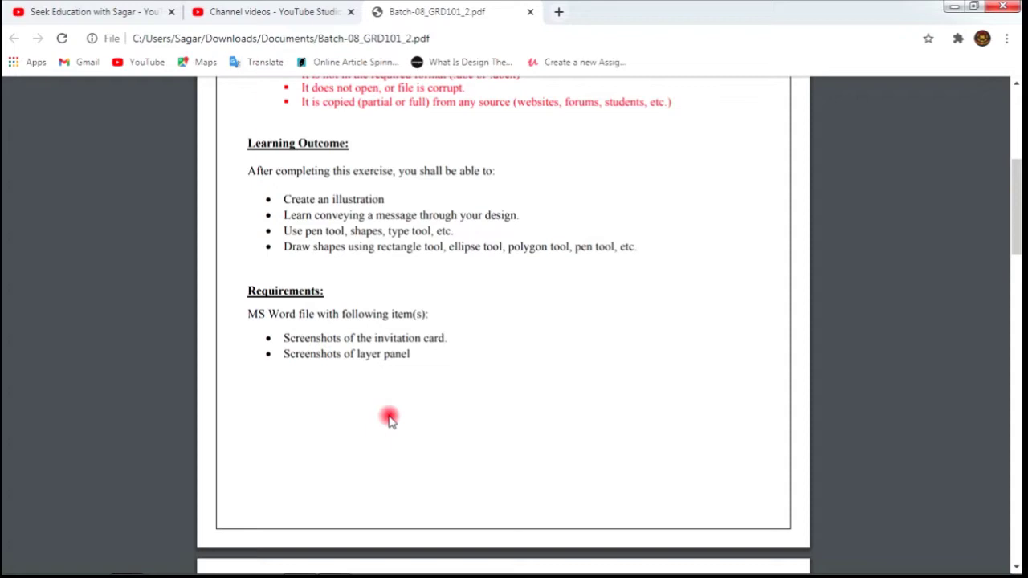
scroll(389, 419, down, 2)
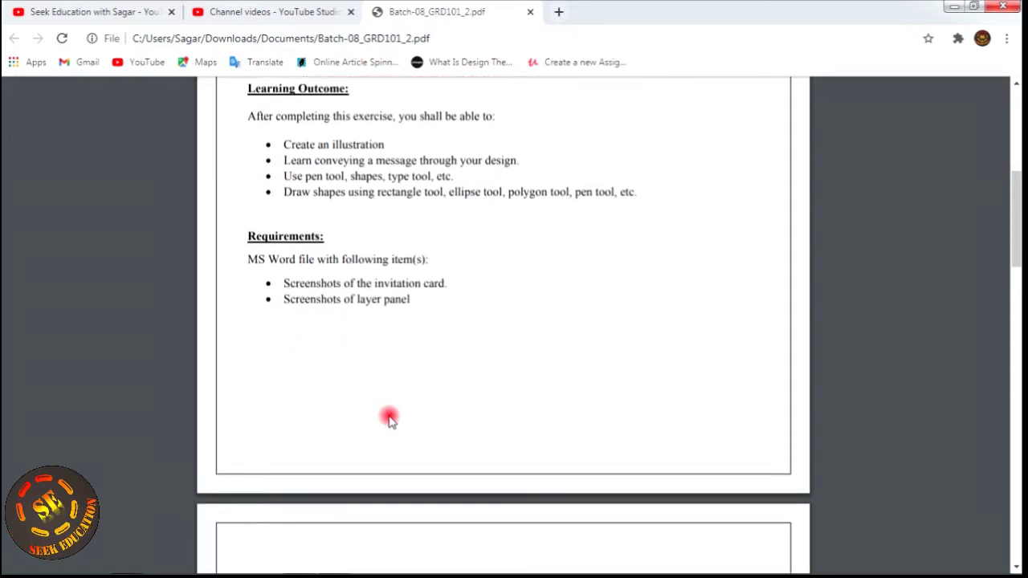
scroll(389, 420, down, 10)
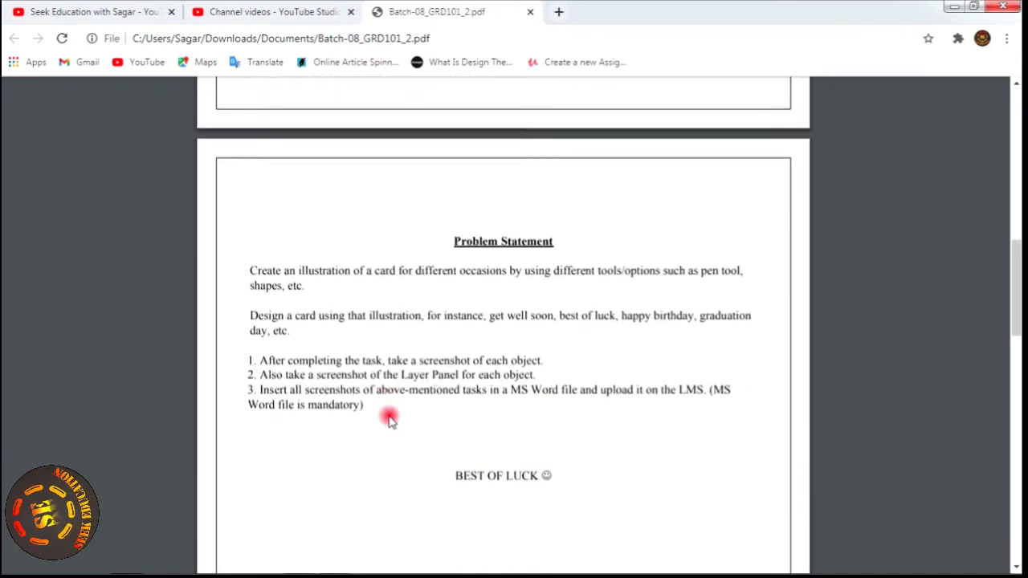
scroll(389, 420, down, 2)
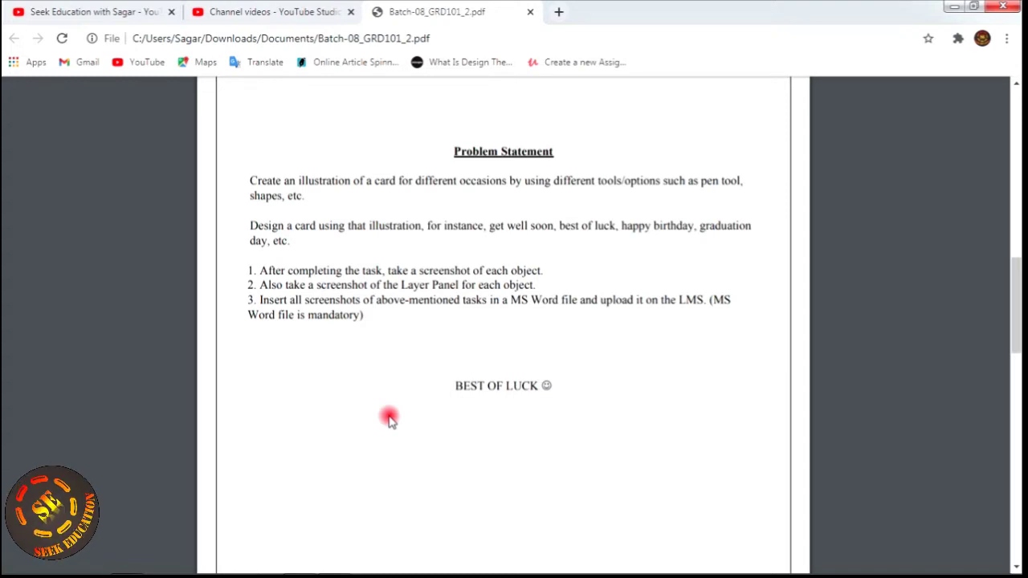
- Switch to Illustrator and start setting up a new document
key(alt+Tab)
key(alt+Tab)
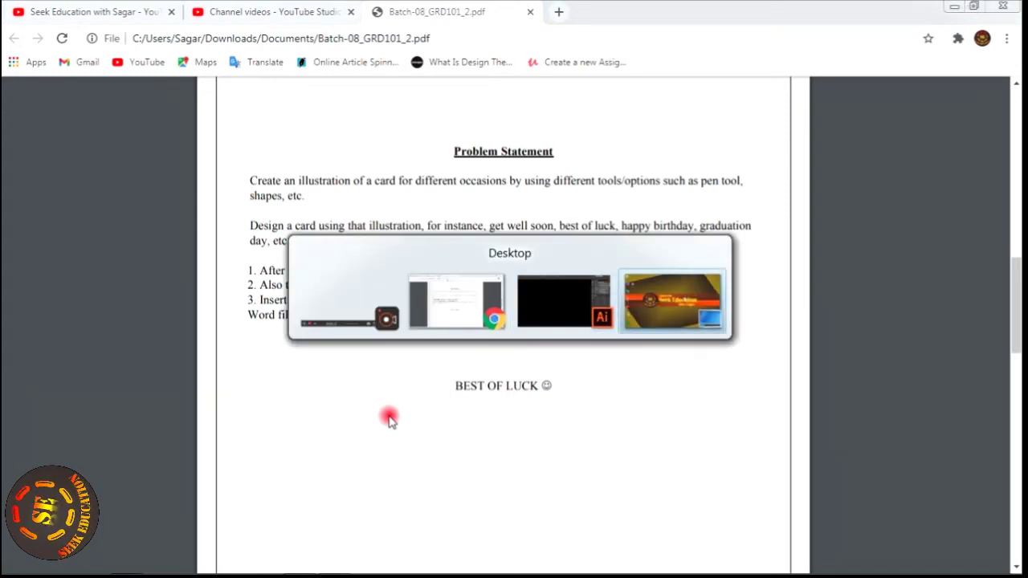
key(alt+Tab)
key(alt+Tab)
key(alt+Tab)
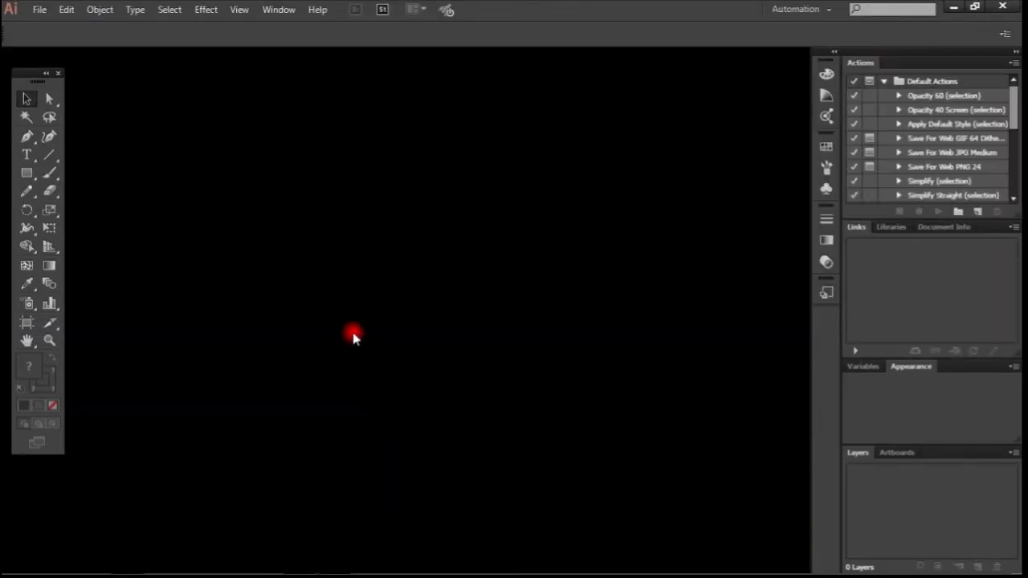
click(40, 10)
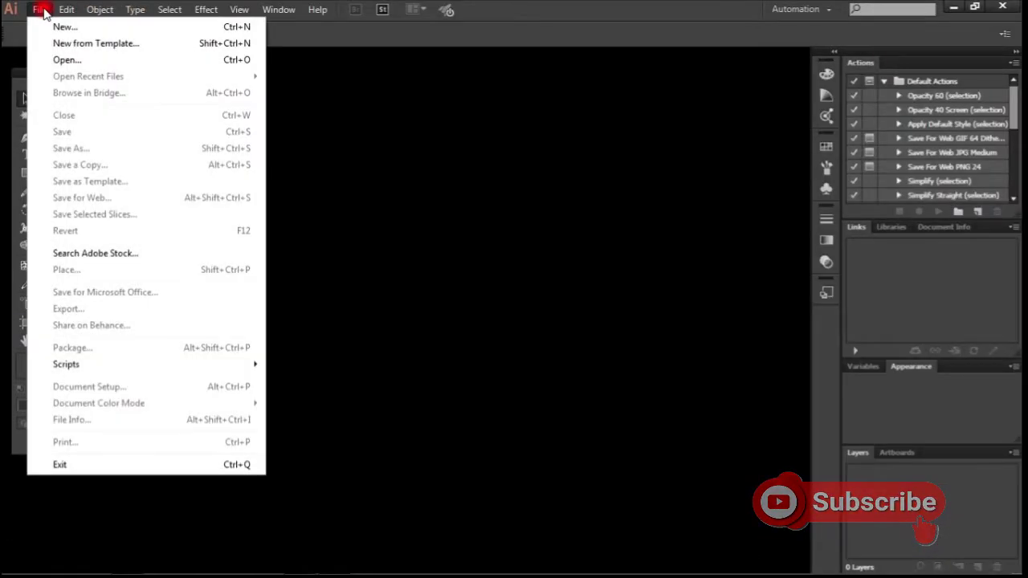
click(42, 9)
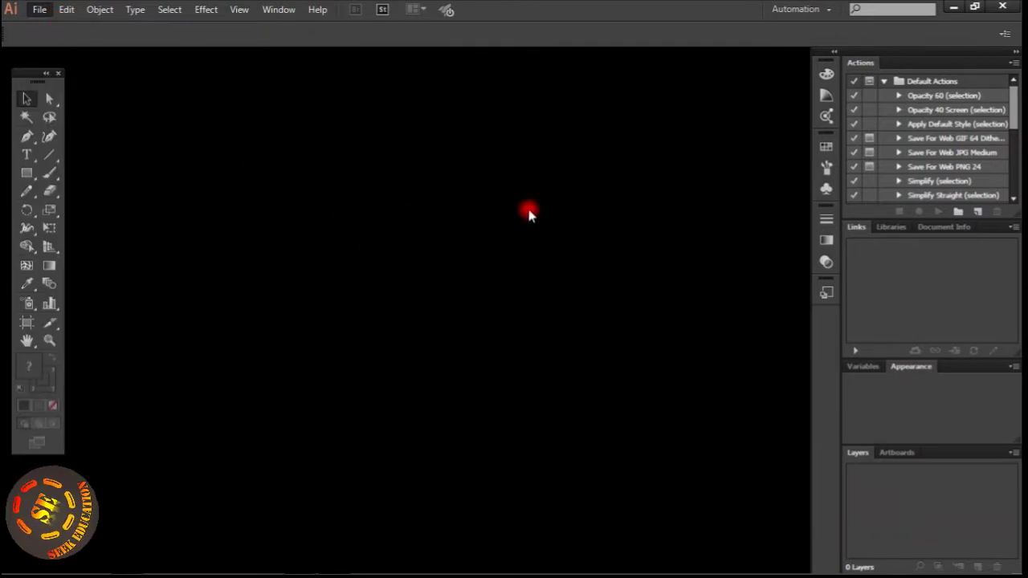
key(ctrl+n)
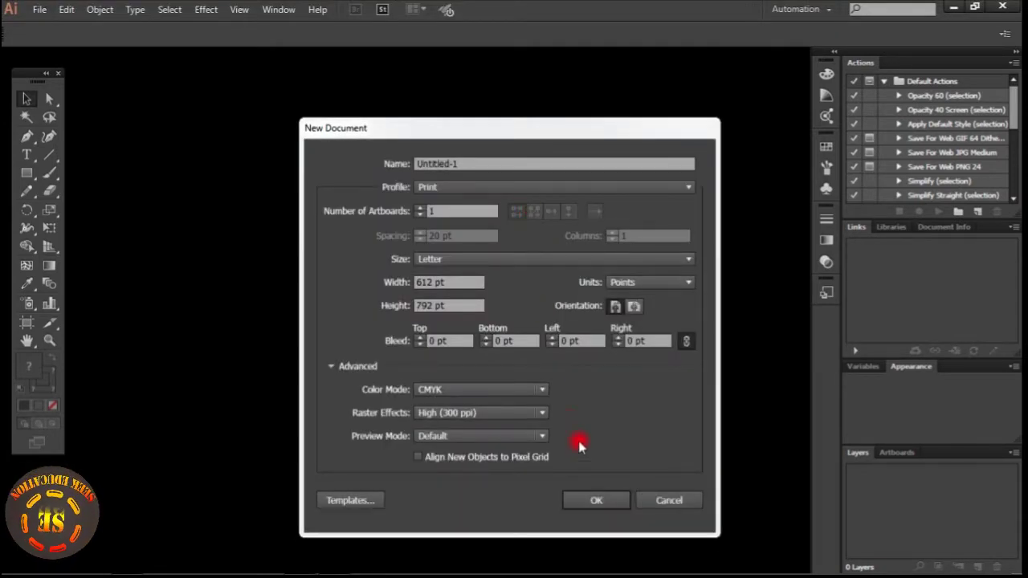
- Check the details of the colorful wallpaper image with pink flowers on the desktop in its file properties
key(alt+Tab)
key(alt+Tab)
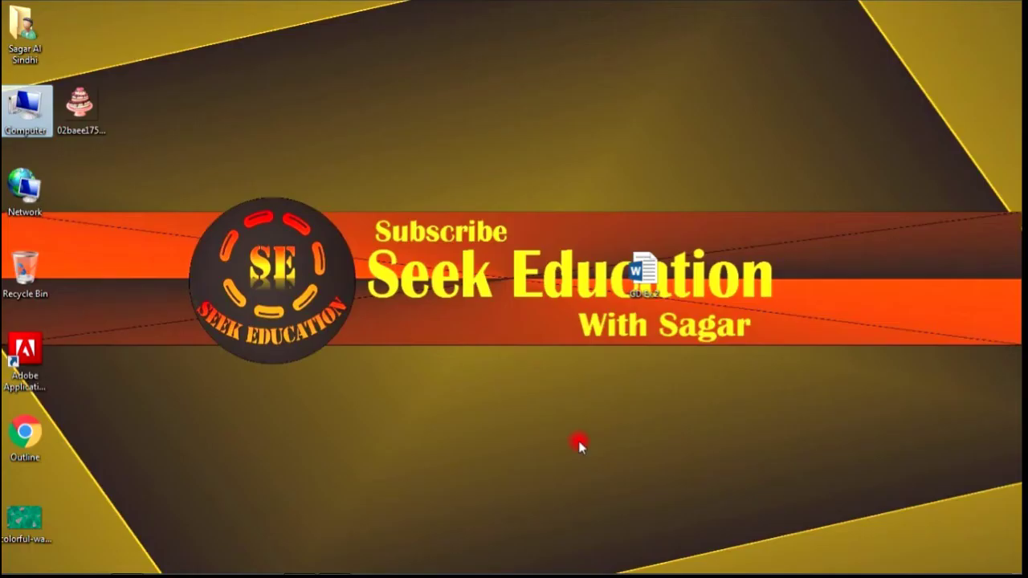
click(35, 524)
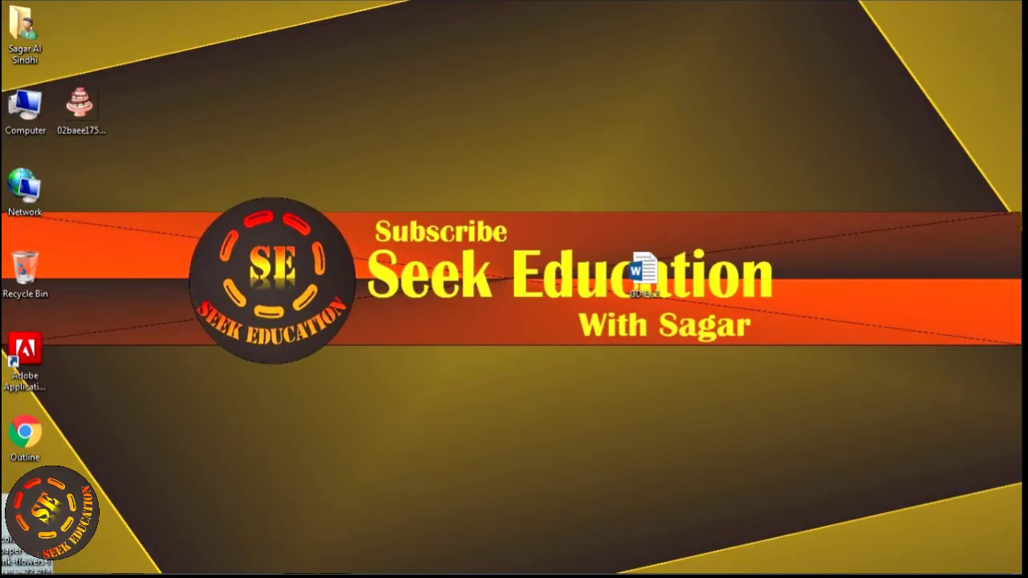
click(80, 108)
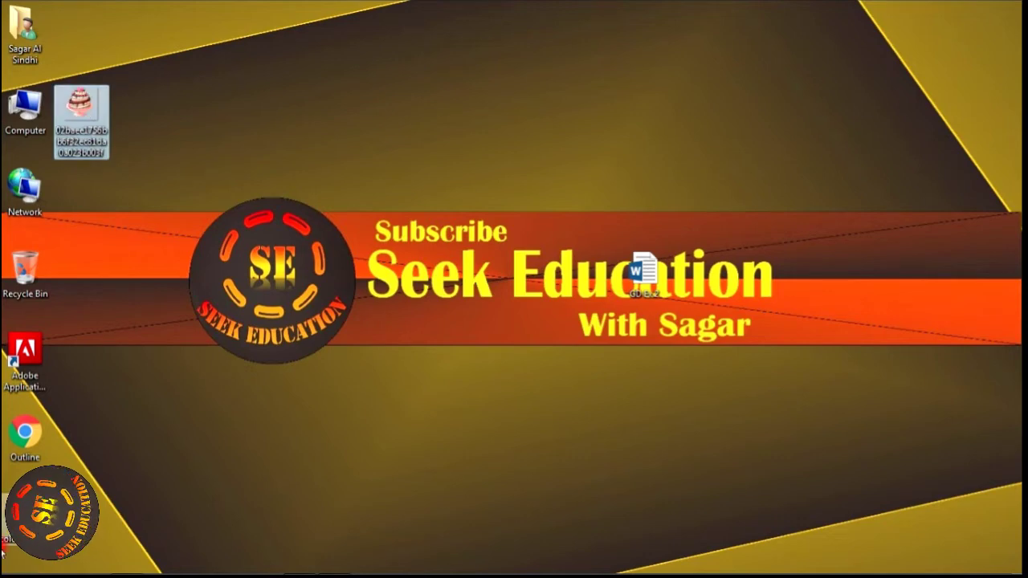
right_click(13, 528)
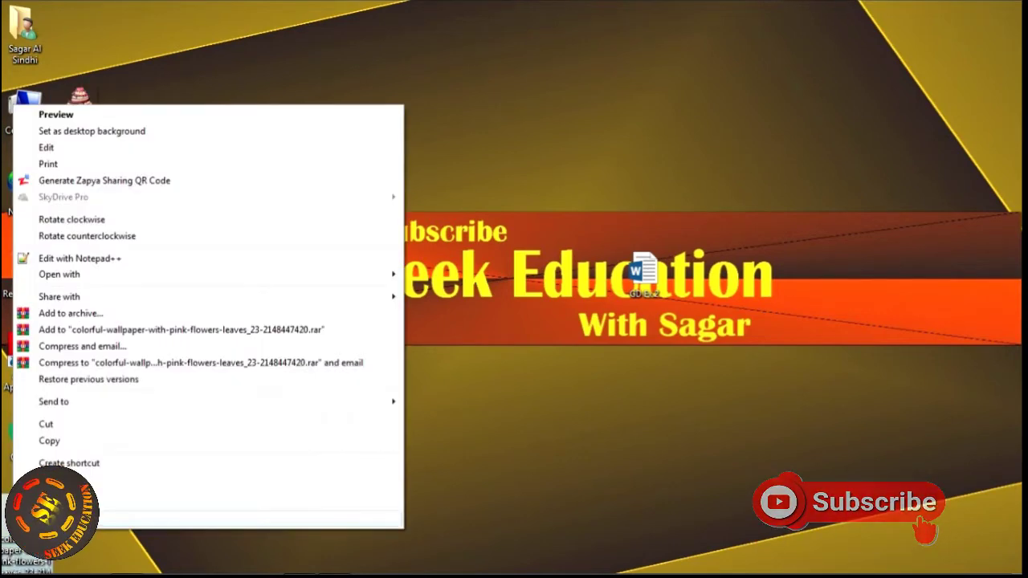
click(72, 519)
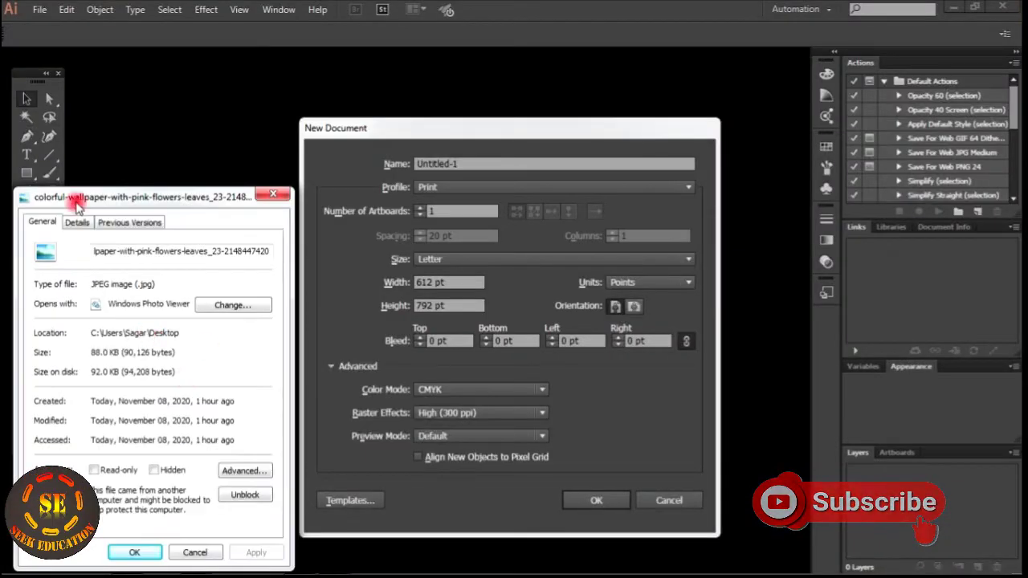
click(77, 223)
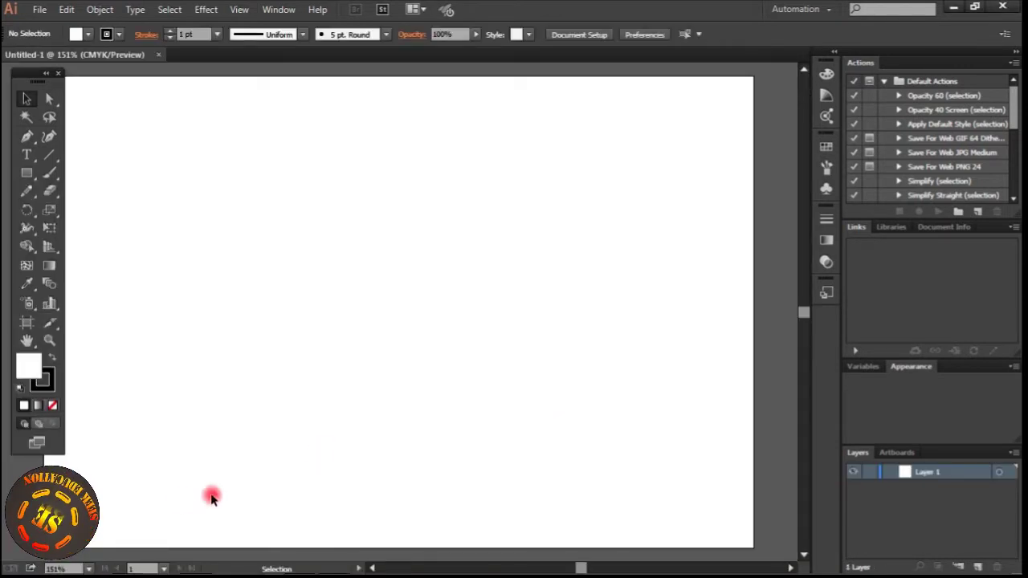
- Place the colorful wallpaper image from the desktop into the document and align it to cover the whole artboard
click(88, 568)
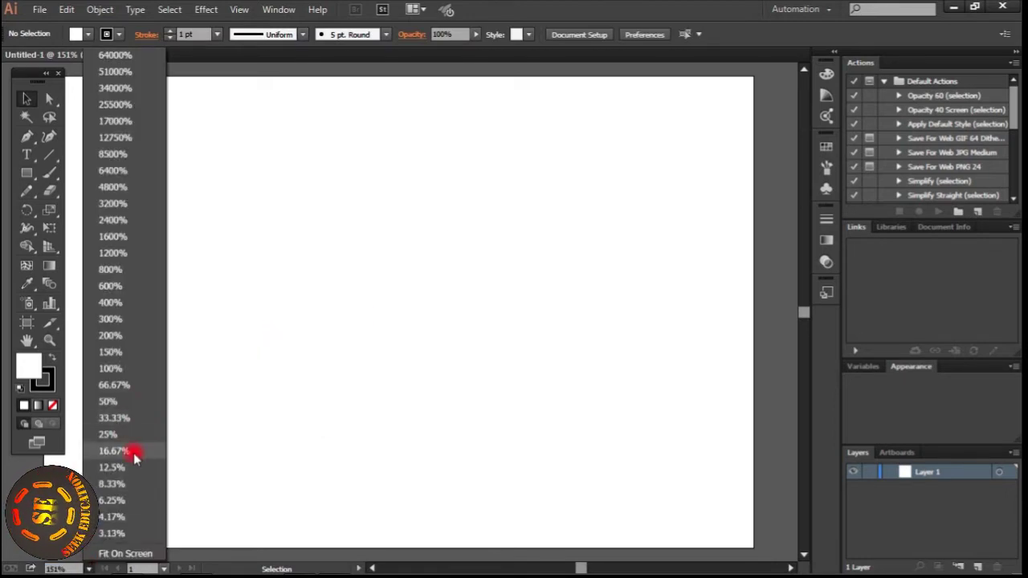
click(117, 352)
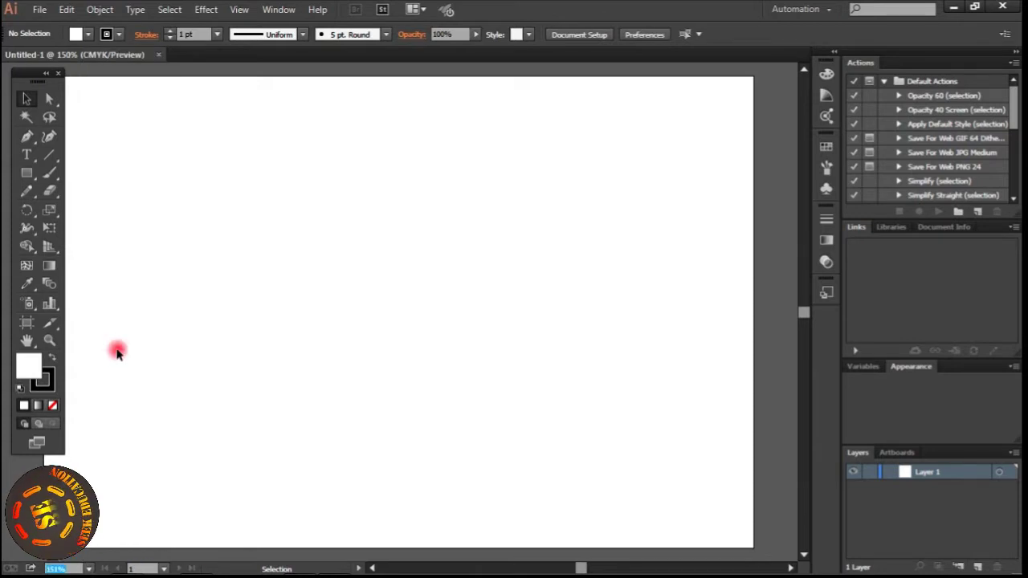
click(88, 568)
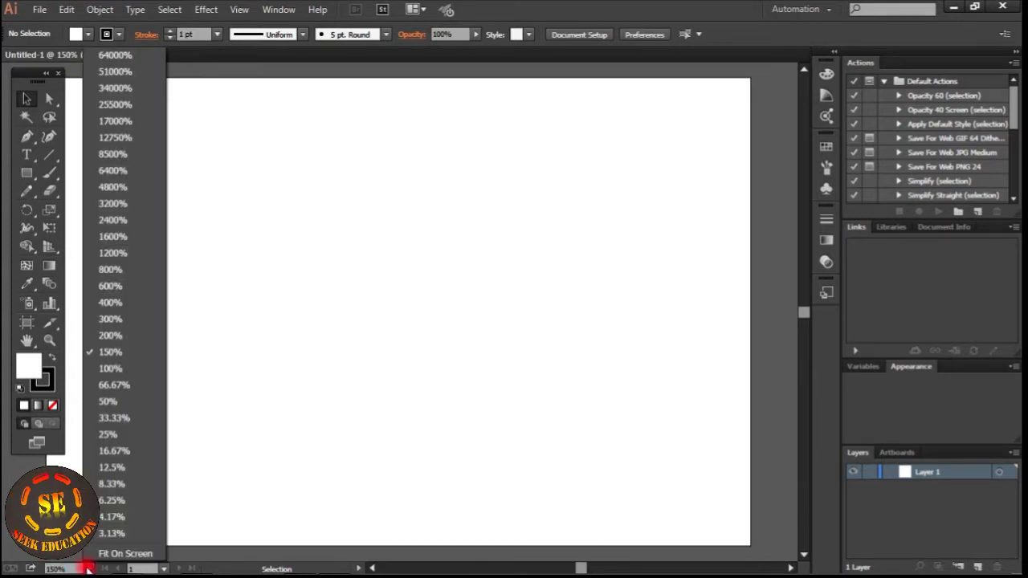
click(121, 370)
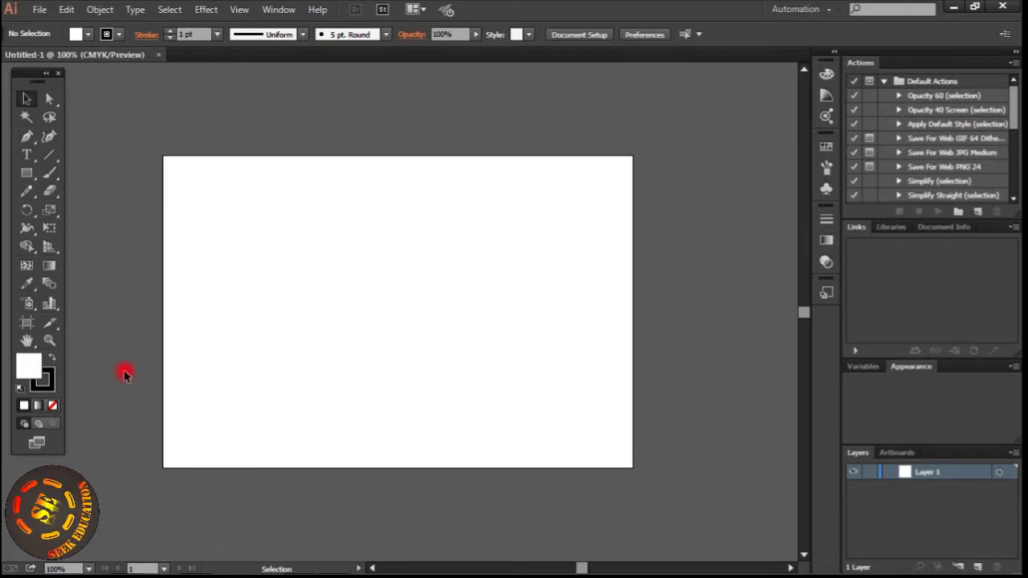
key(alt+Tab)
key(Tab)
key(Tab)
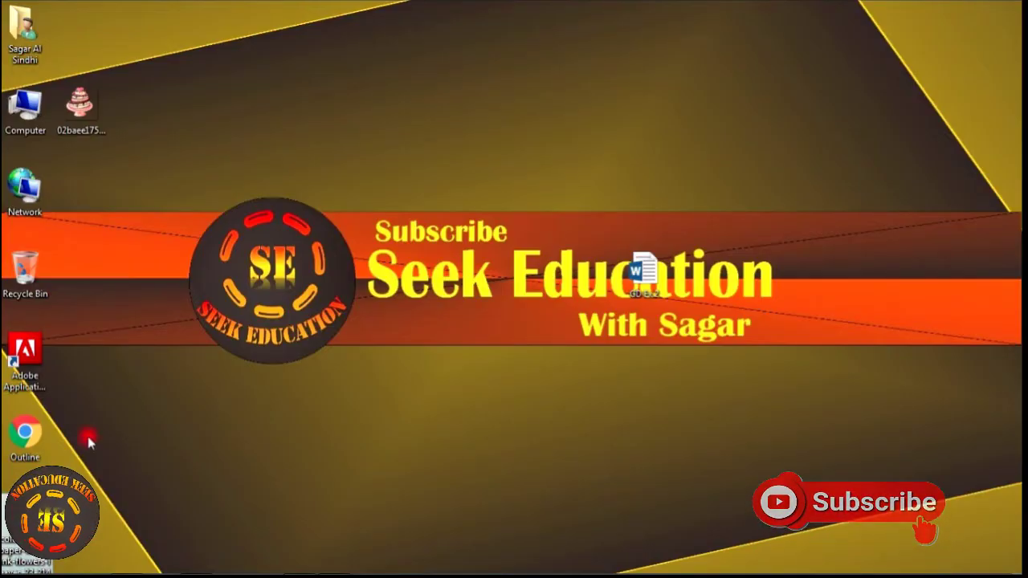
drag(52, 505, 422, 260)
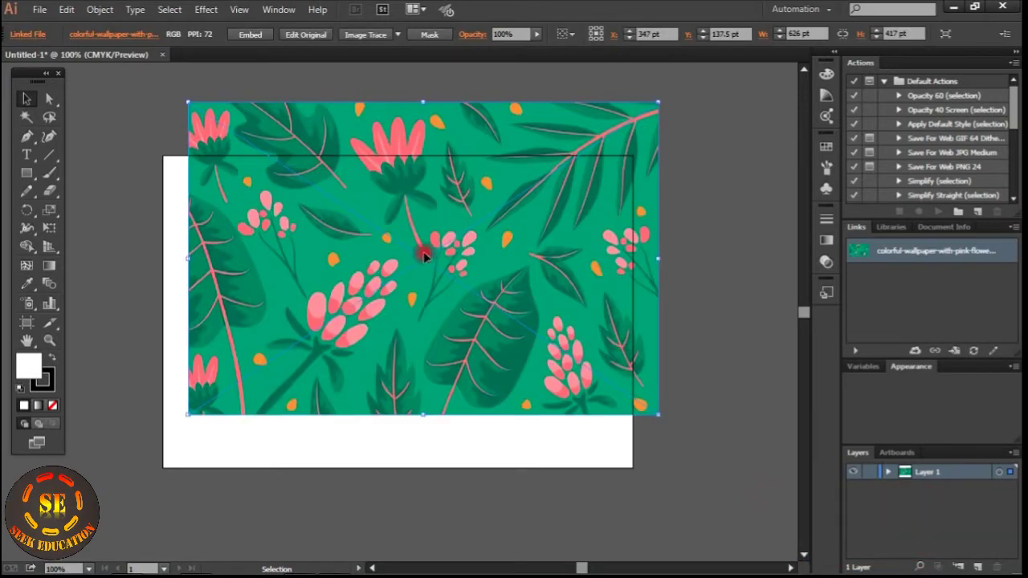
drag(425, 236, 403, 294)
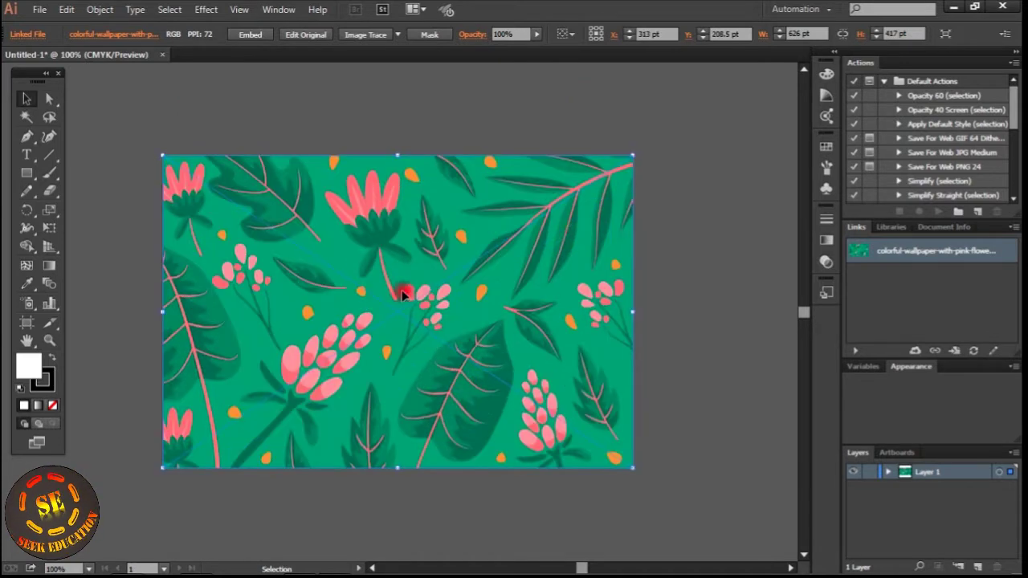
click(712, 184)
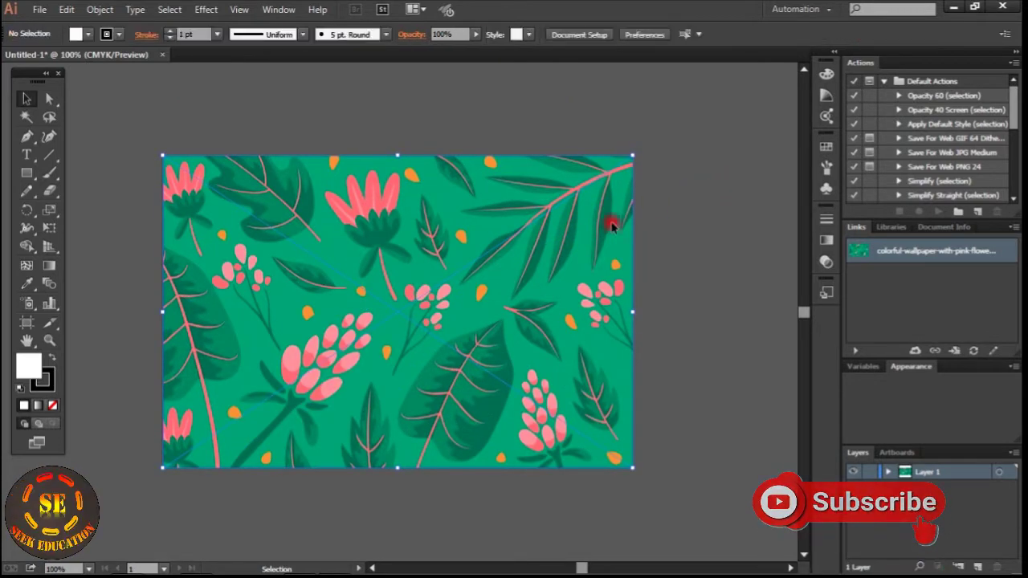
- Apply Image Trace to the wallpaper image and set the tracing mode to Color
click(521, 262)
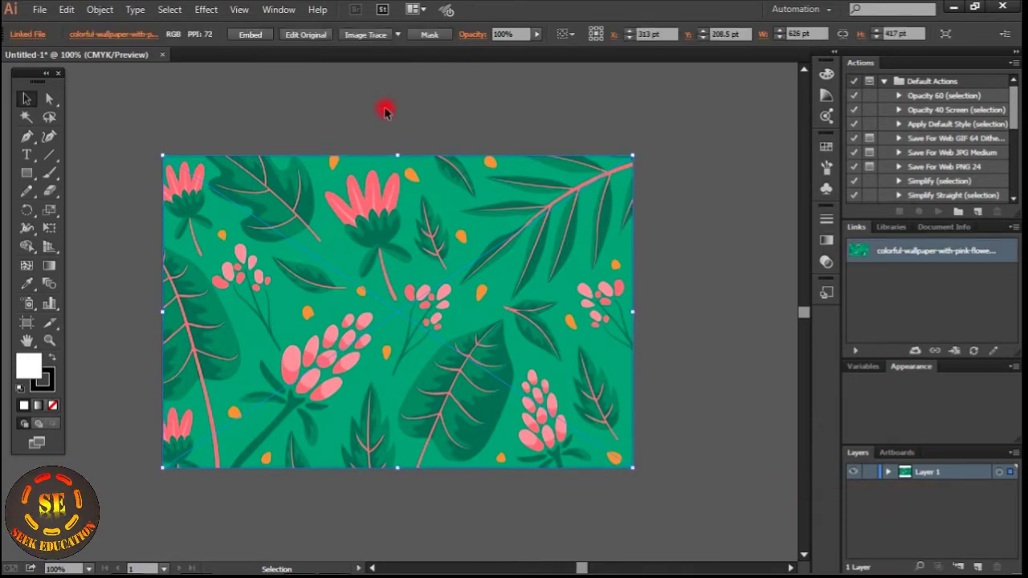
click(368, 35)
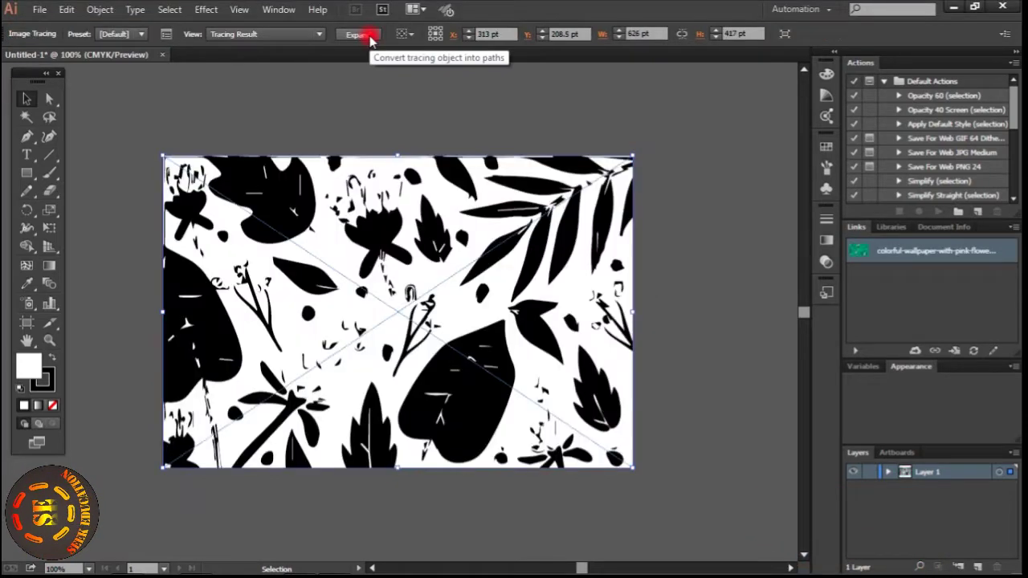
click(281, 10)
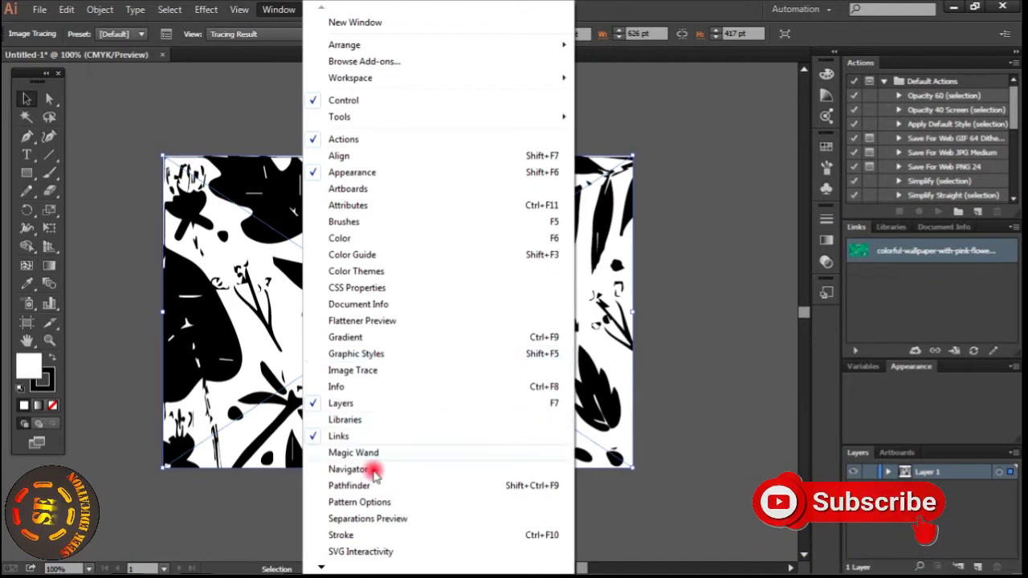
click(371, 372)
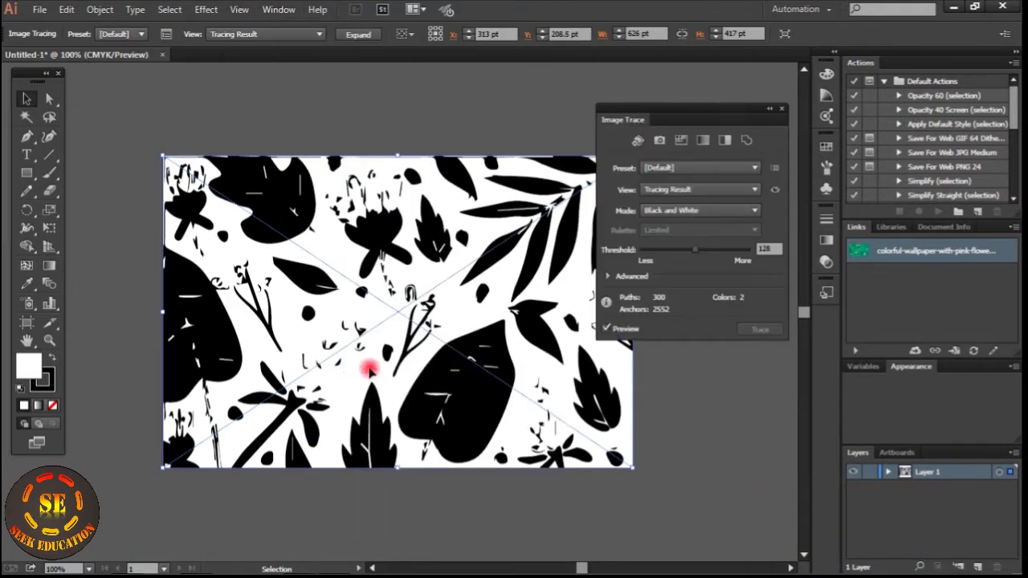
click(698, 212)
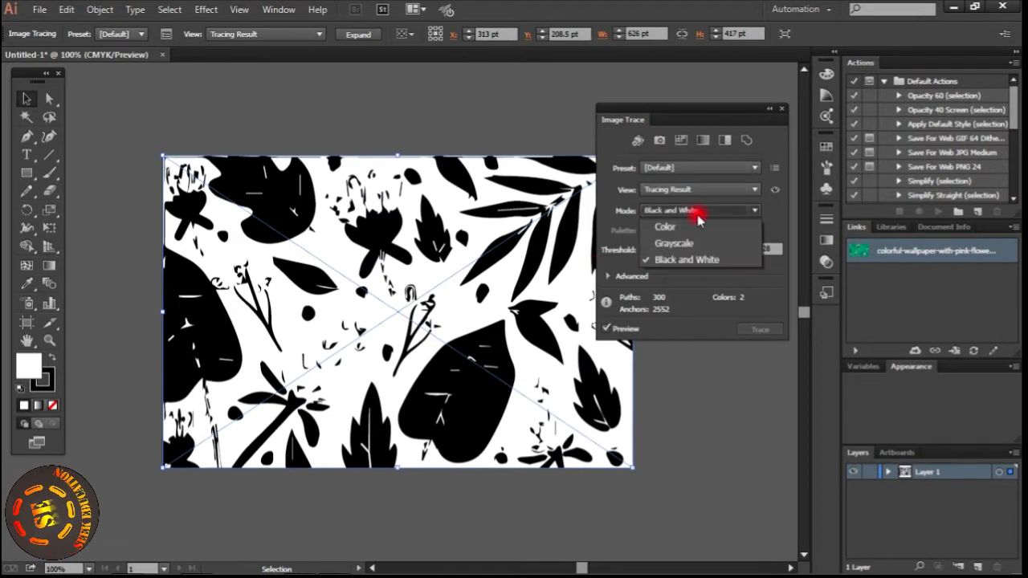
click(699, 225)
click(698, 231)
click(699, 272)
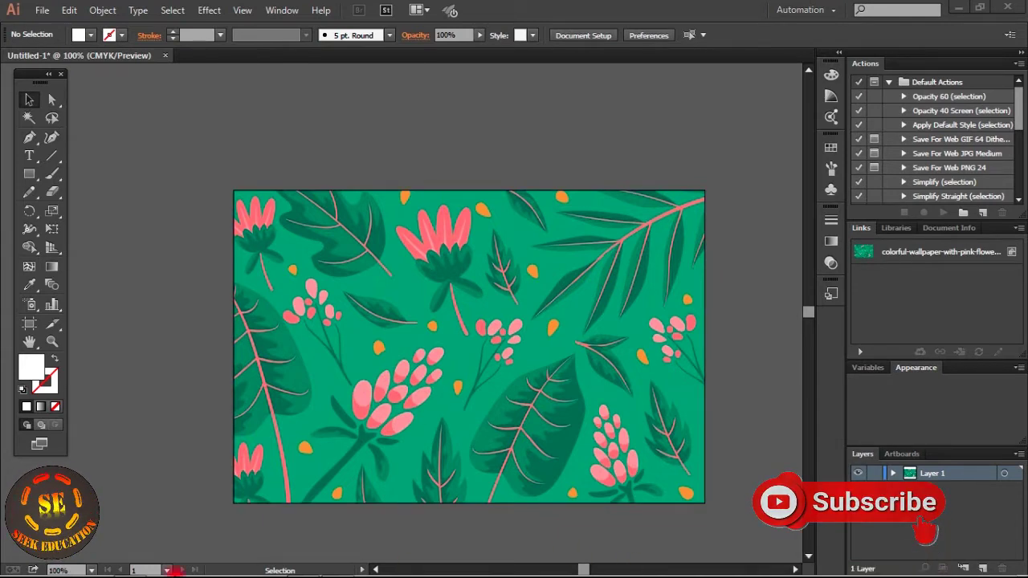
- Add a new layer above the wallpaper and place the cake image from the desktop on it
mouse_move(990, 566)
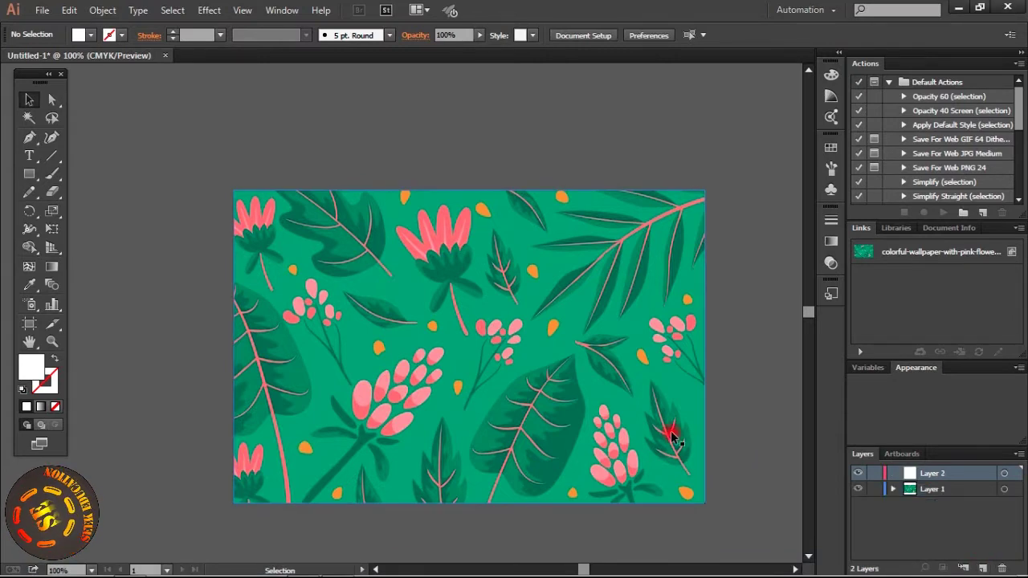
key(alt+Tab)
key(Tab)
key(Tab)
key(Tab)
key(Tab)
key(Tab)
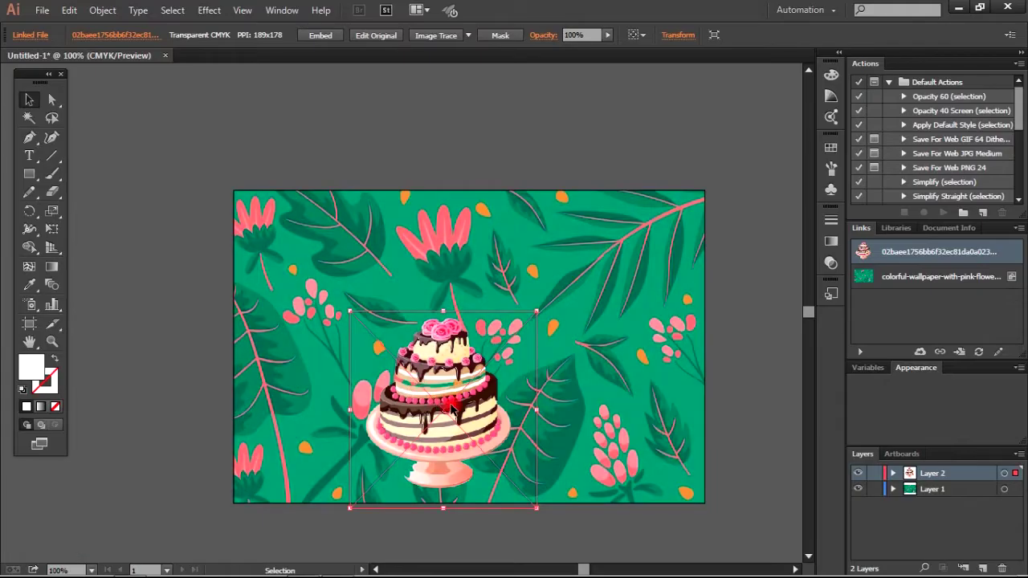
- Move the cake image up to about the middle of the artboard
drag(450, 408, 467, 368)
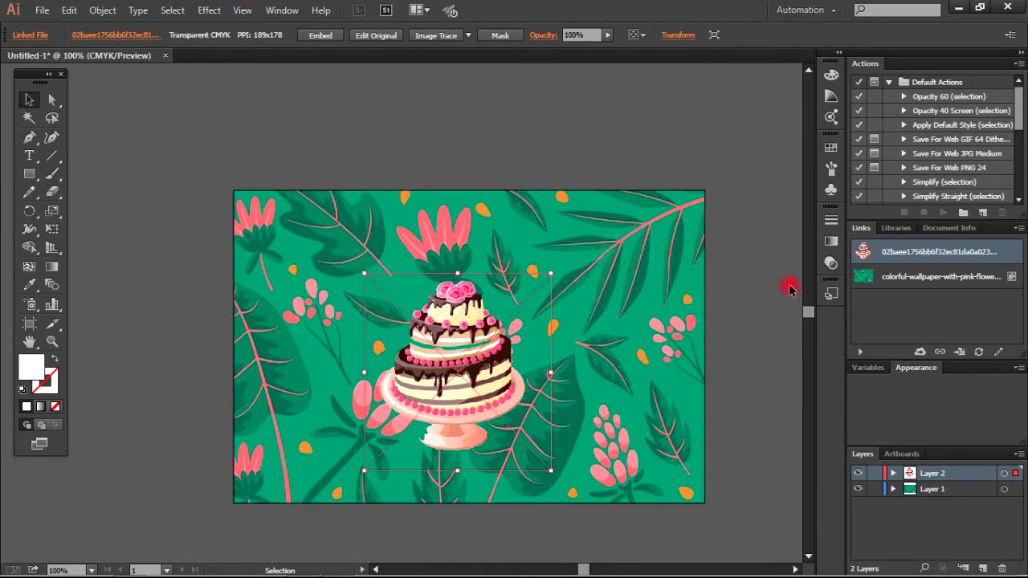
click(706, 344)
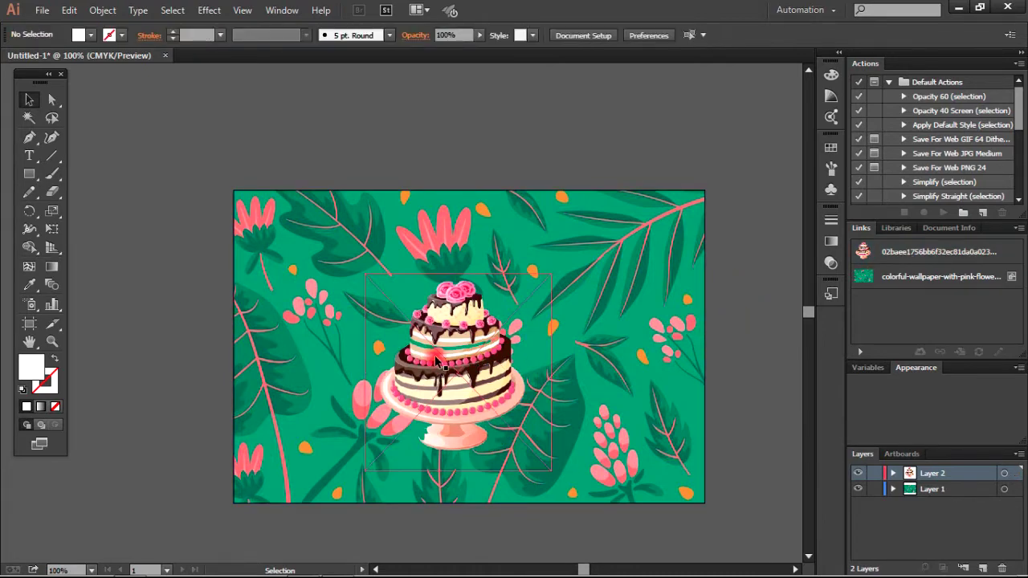
drag(440, 363, 447, 368)
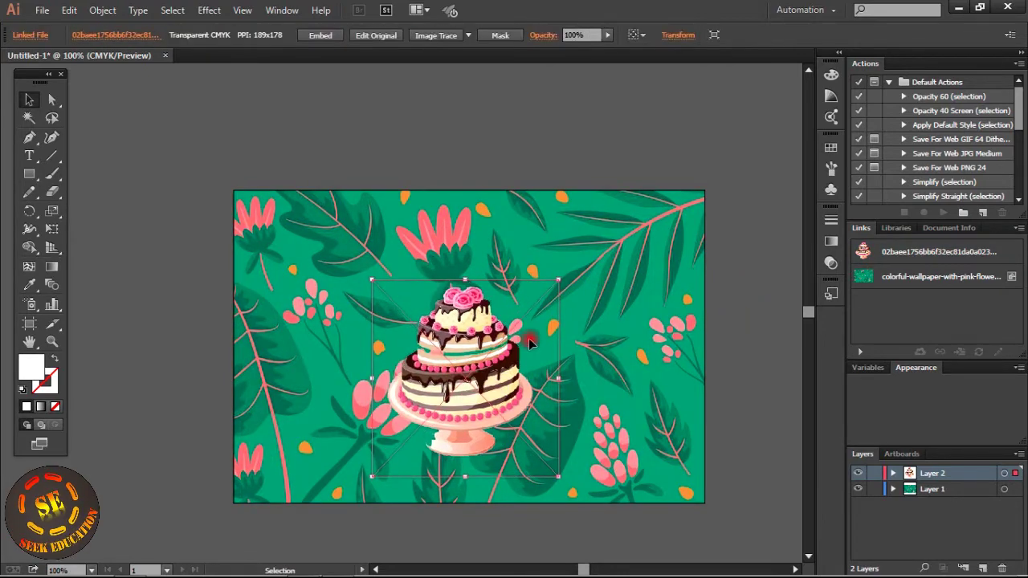
- Add the text "Happy Birthday" in News701 BT Bold at 72 pt, starting beside the artboard
click(740, 356)
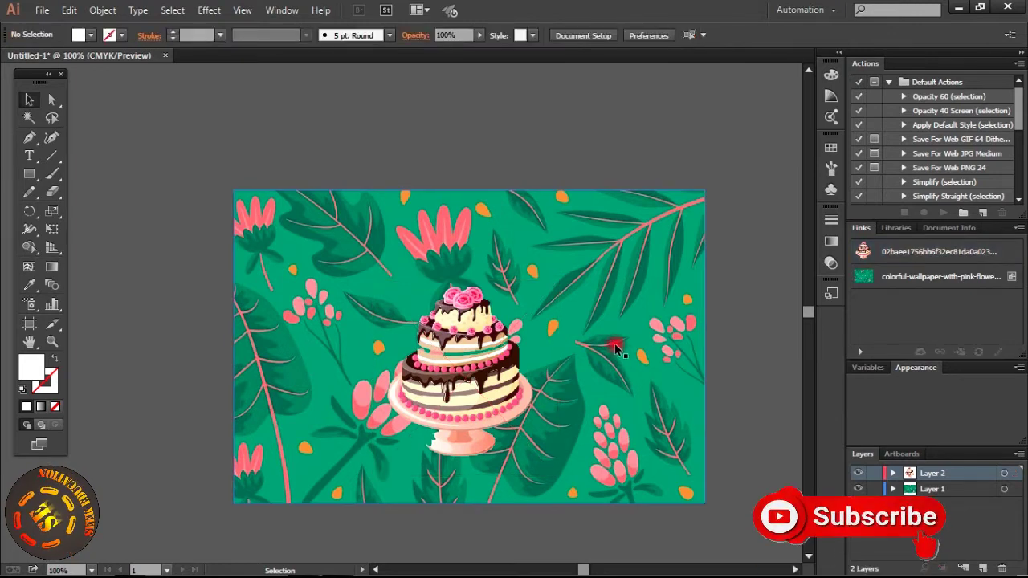
click(34, 158)
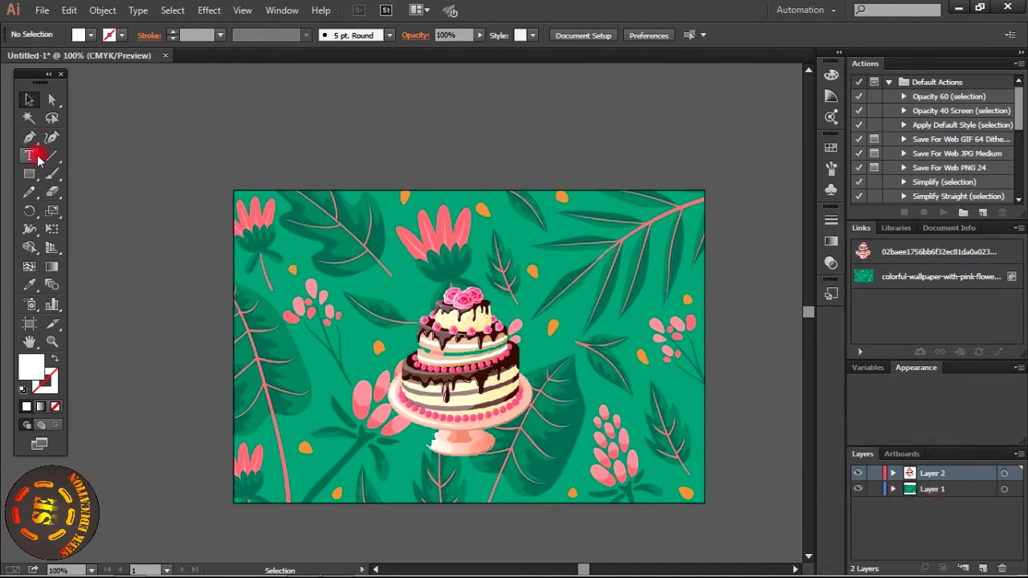
click(175, 235)
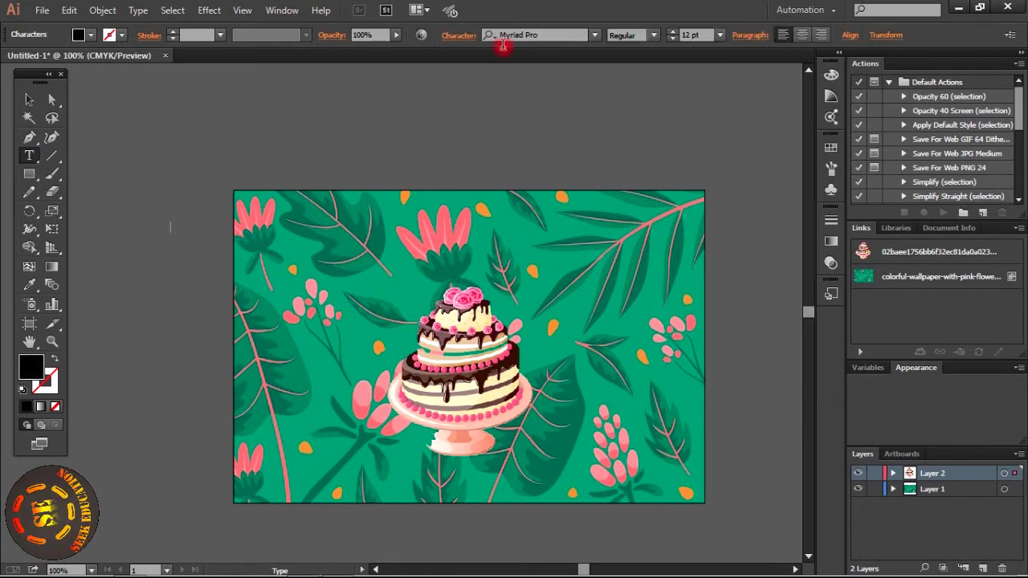
click(721, 36)
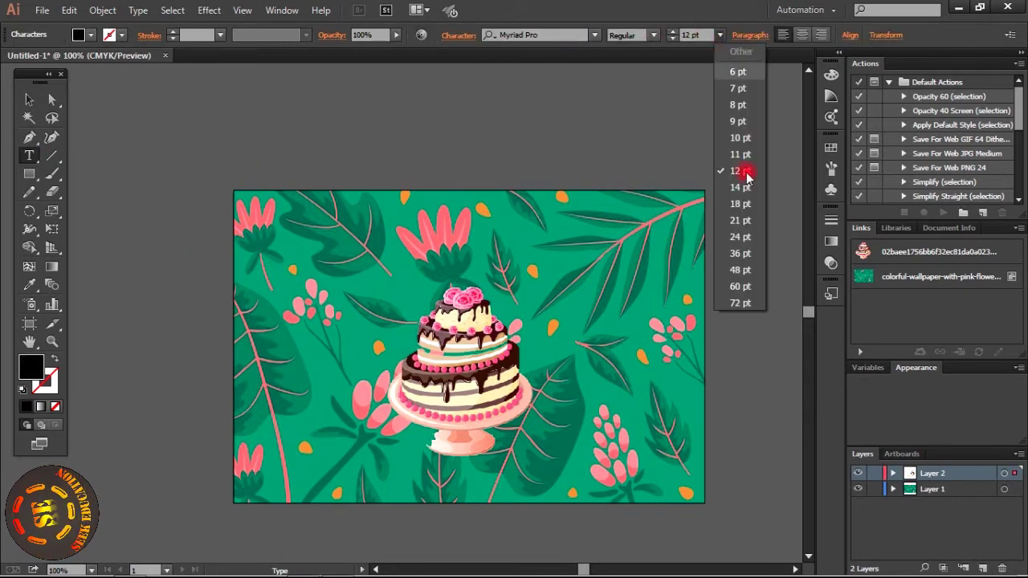
click(740, 286)
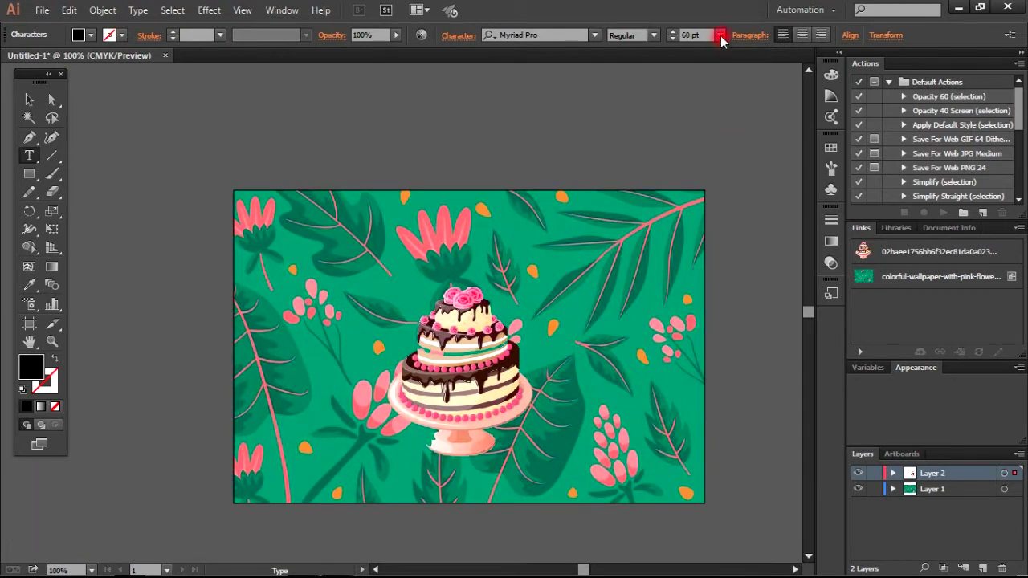
click(721, 35)
click(737, 302)
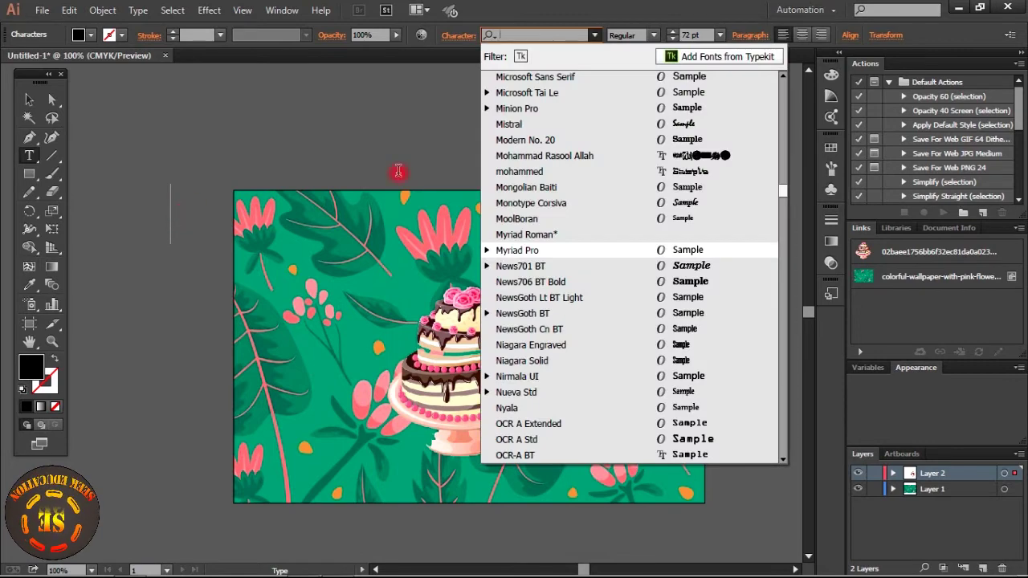
click(710, 269)
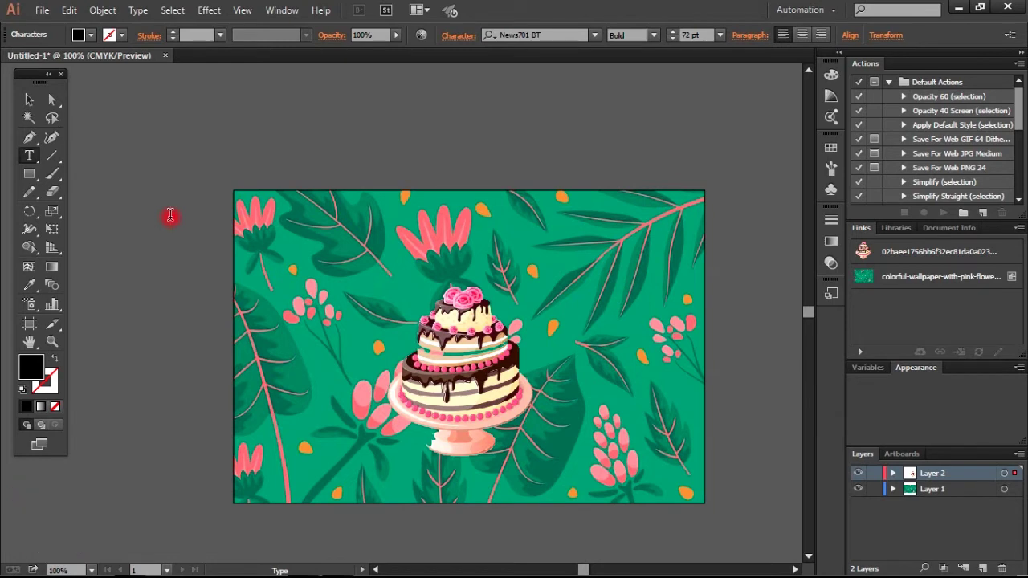
text(Happy)
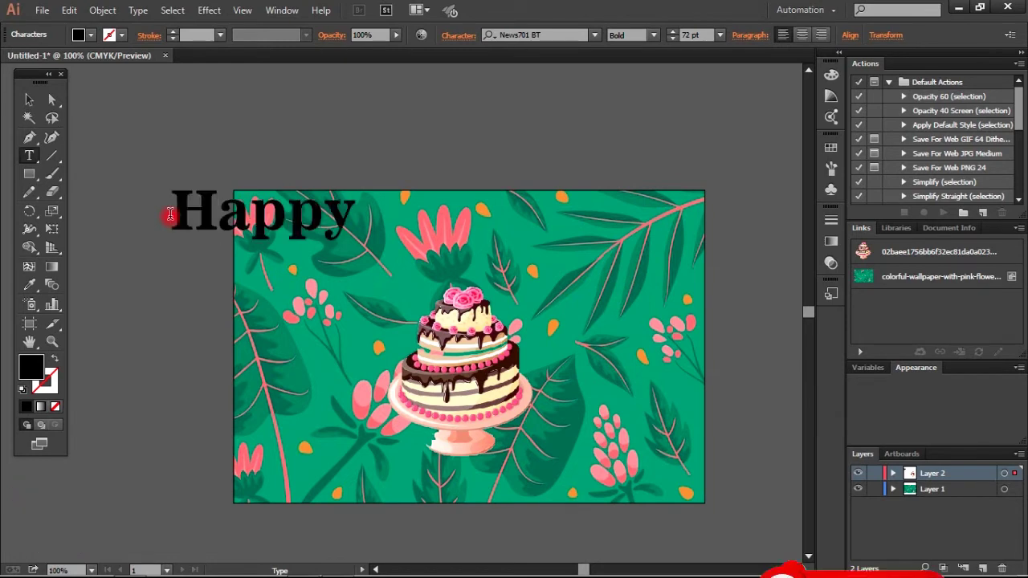
text( Birthday)
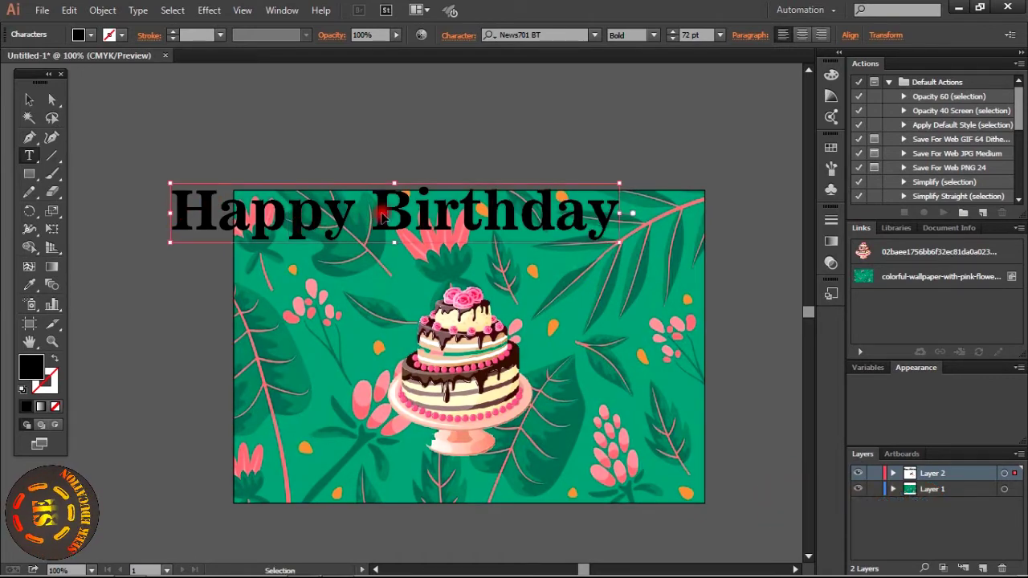
- Place the Happy Birthday title across the artboard's upper part and overlay a crimson 66.52 pt copy on the black text
drag(389, 215, 474, 243)
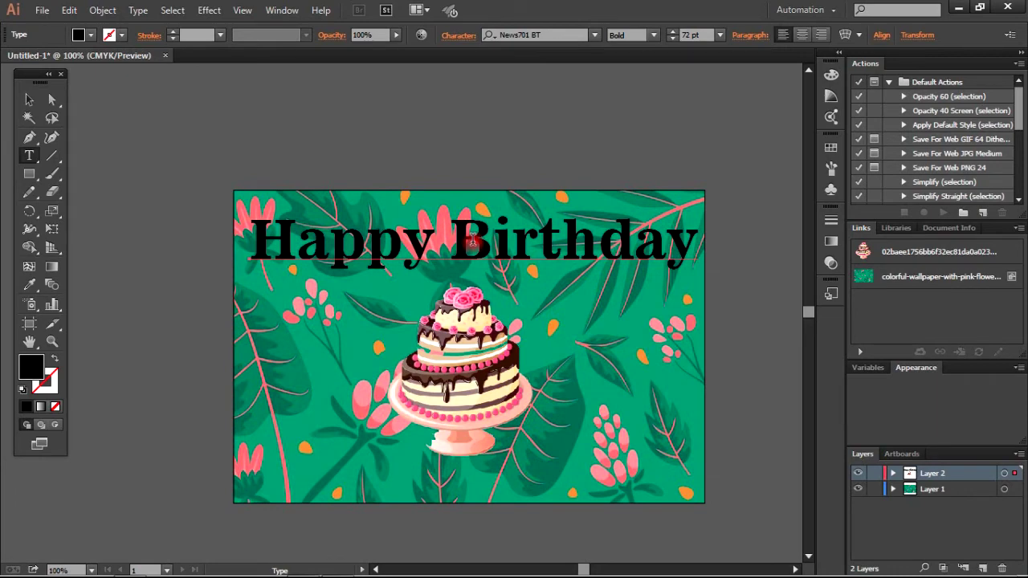
key(ctrl)
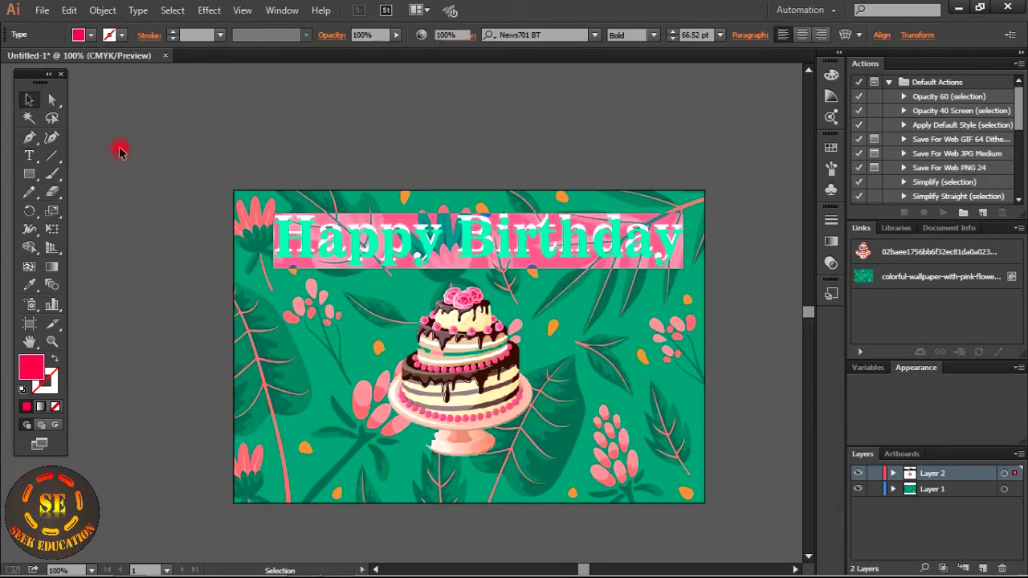
click(120, 151)
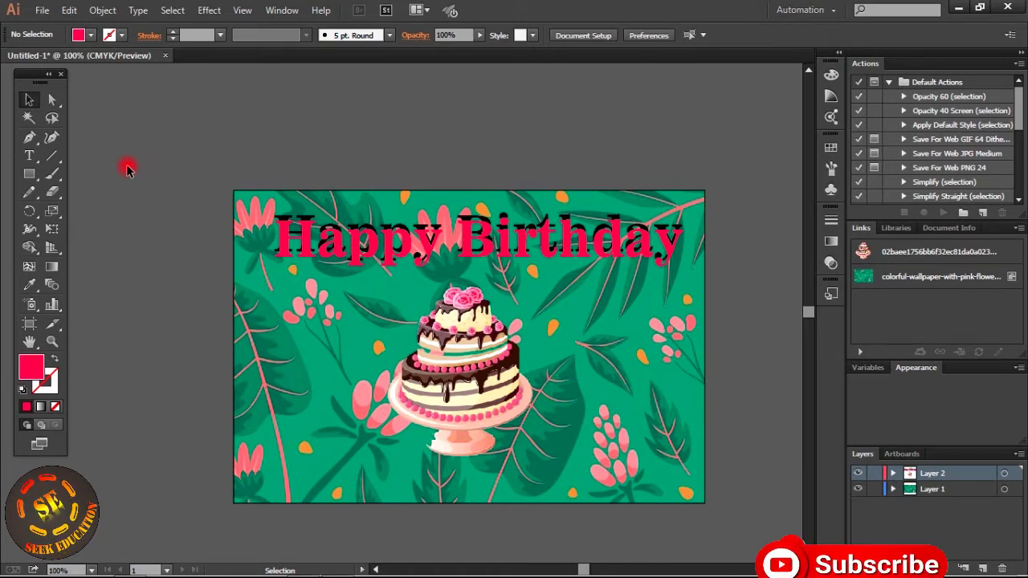
- Add a separate text object with "Mr." followed by the recipient's name in black News701 BT Bold at 72 pt
click(28, 156)
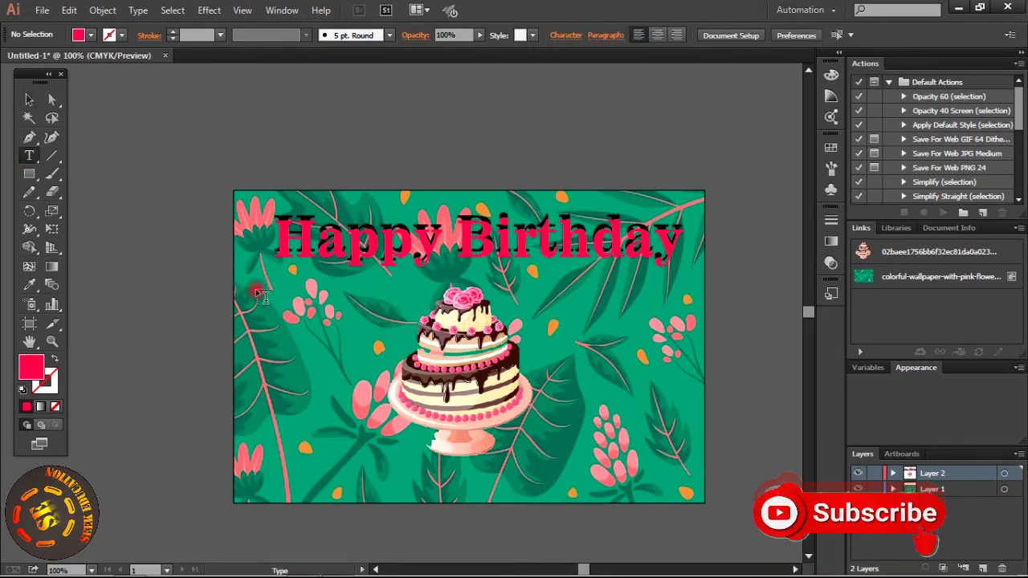
click(167, 275)
text(N)
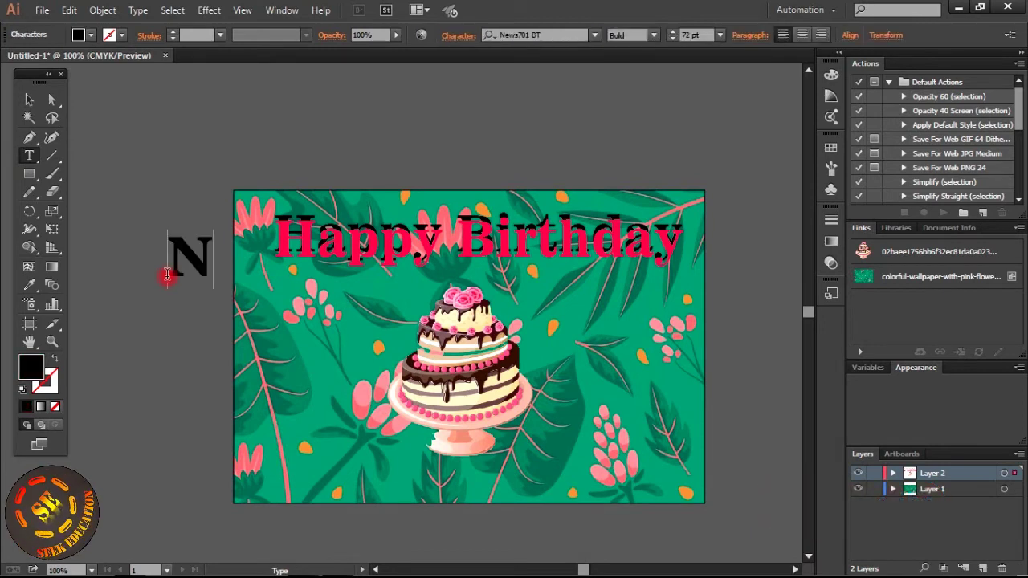
key(BackSpace)
text(Mr.)
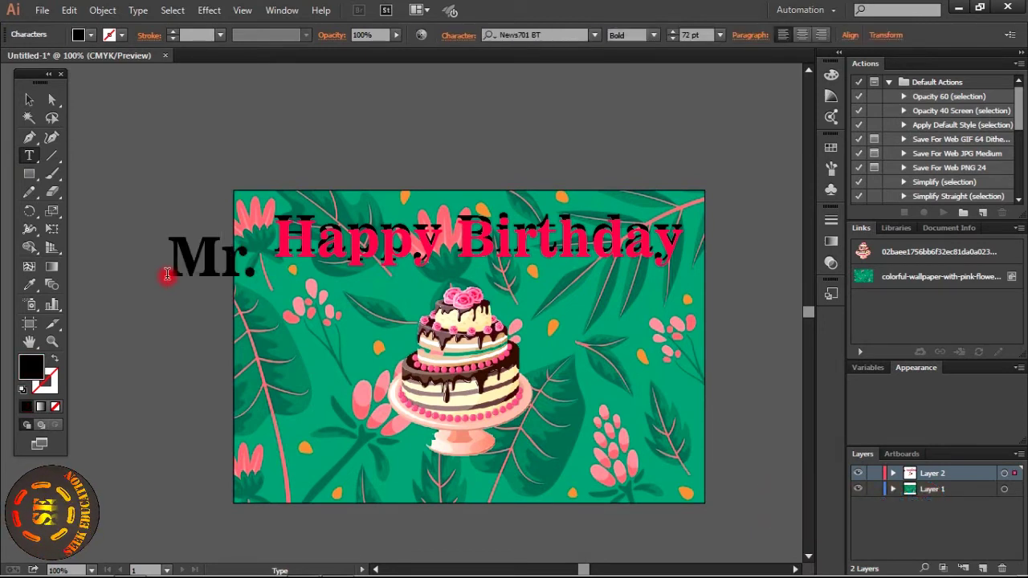
text( Sagar)
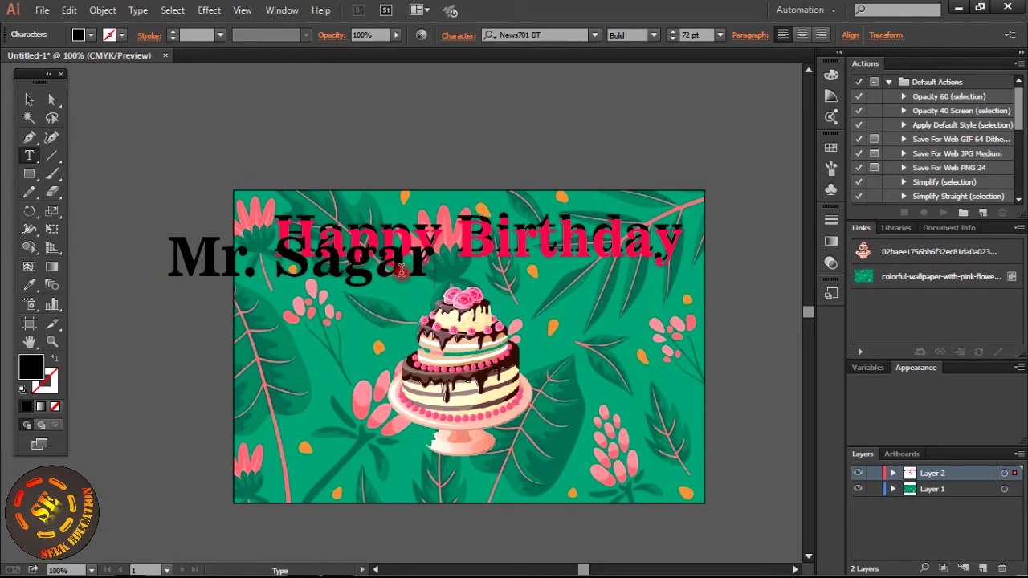
key(Escape)
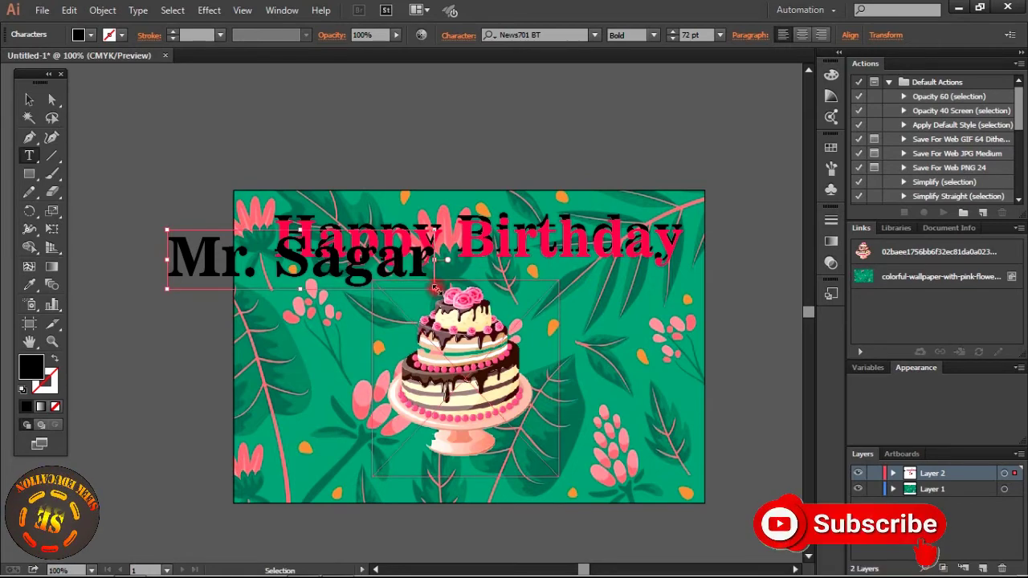
- Shrink the name text and centre it below the Happy Birthday title, and move the cake image down about 35 pt
drag(434, 279, 309, 261)
key(ctrl+shift+a)
drag(239, 249, 470, 278)
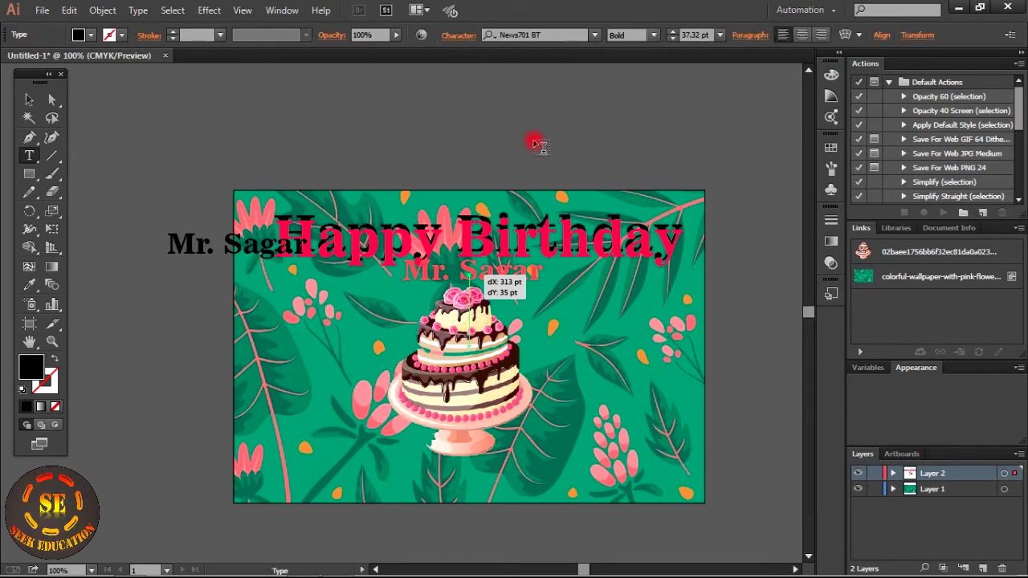
click(474, 384)
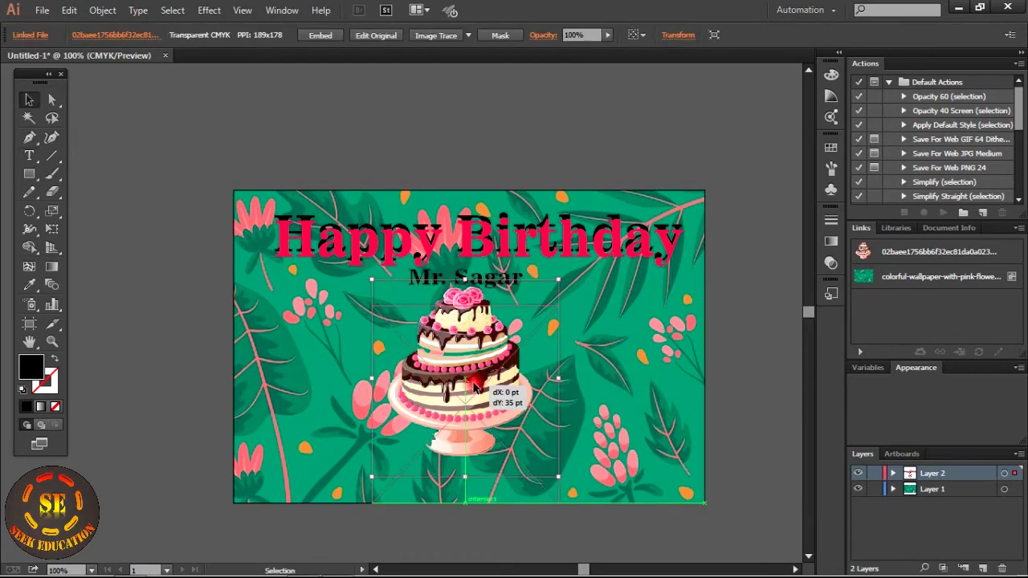
click(739, 347)
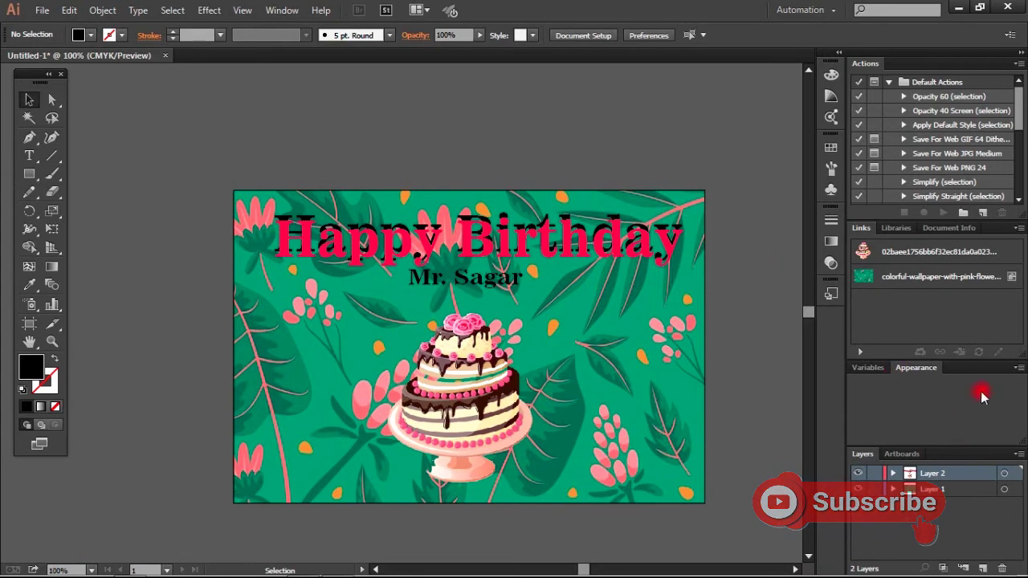
- Open the GD Ex 2 brief in Word from the desktop, compare its sample card and layer screenshots, and close it
click(961, 8)
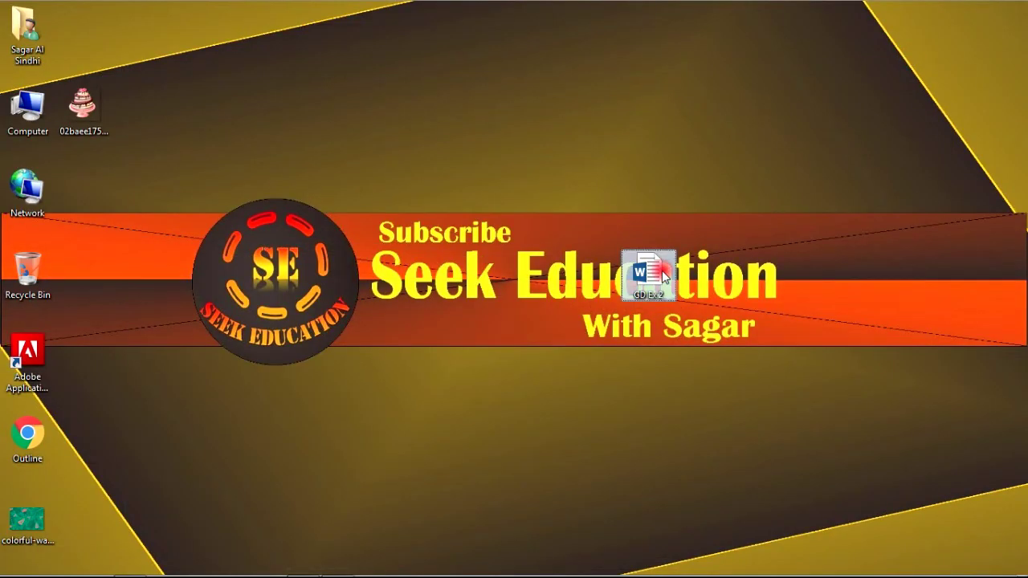
double_click(663, 276)
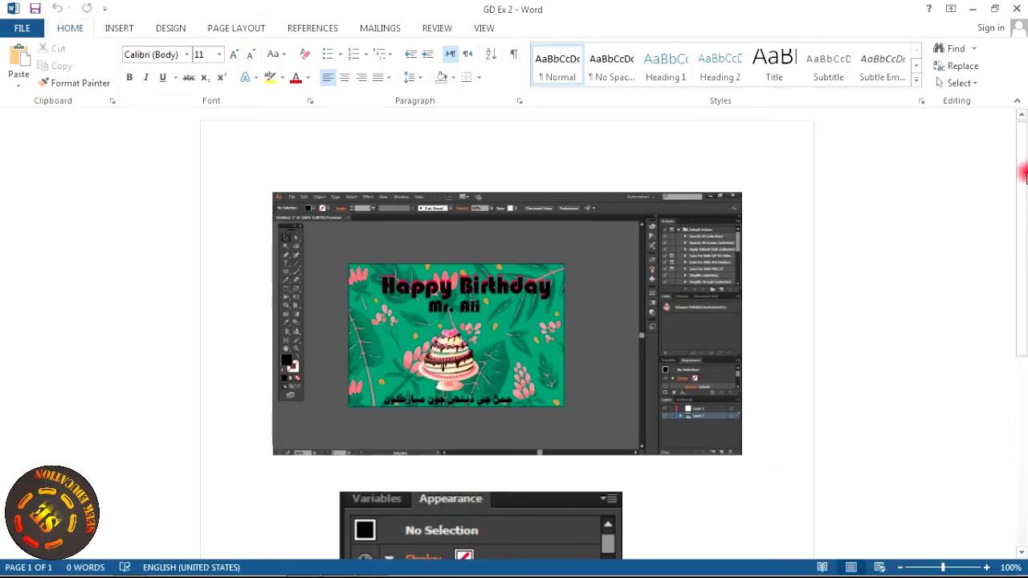
drag(1025, 173, 1024, 356)
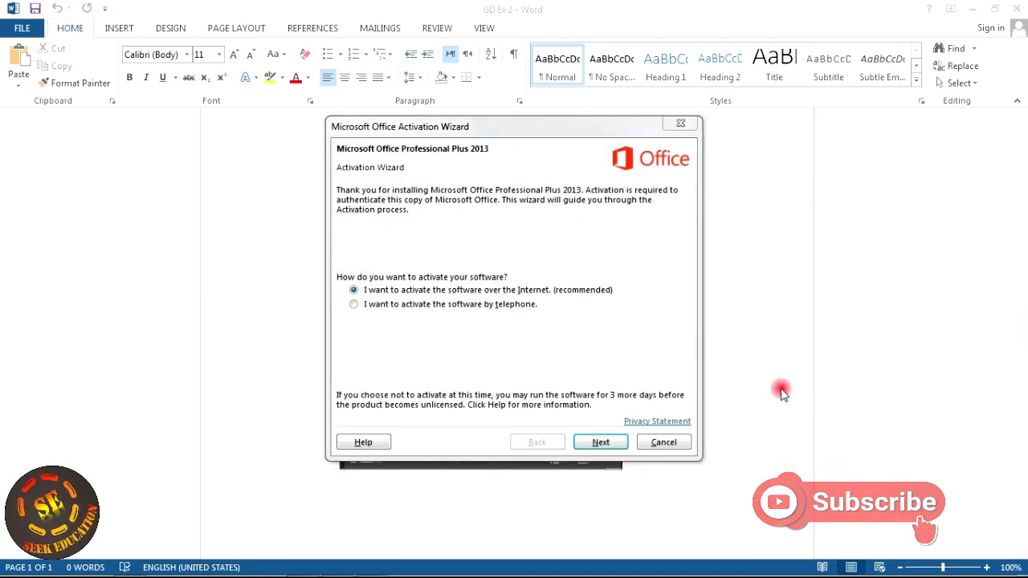
click(662, 442)
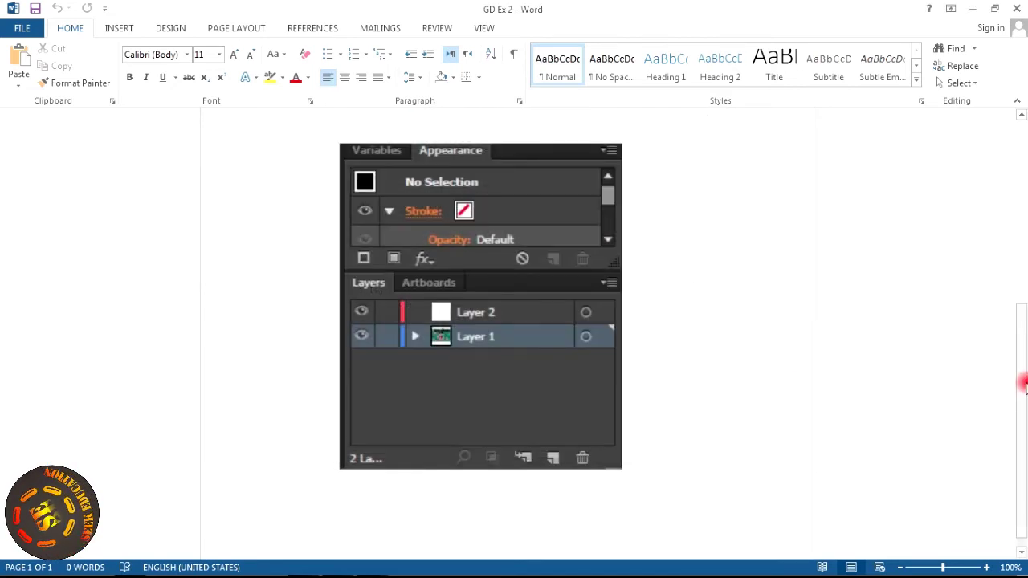
drag(1025, 386, 1023, 120)
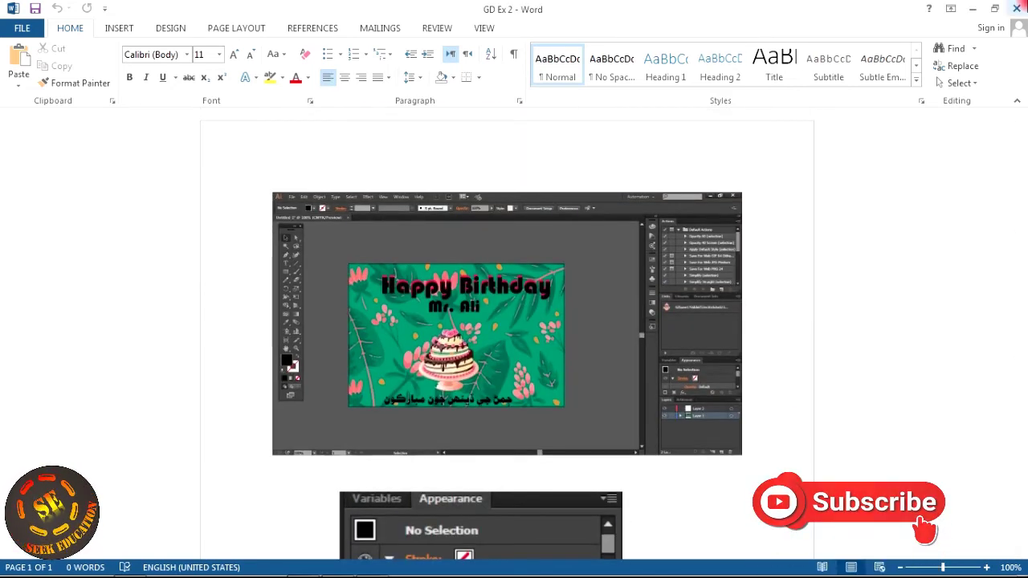
click(1017, 8)
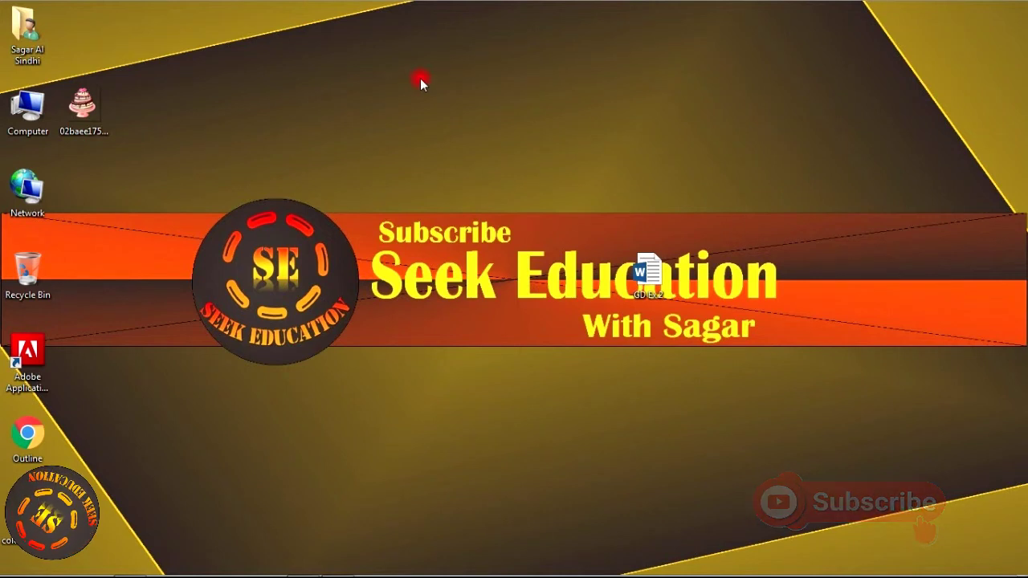